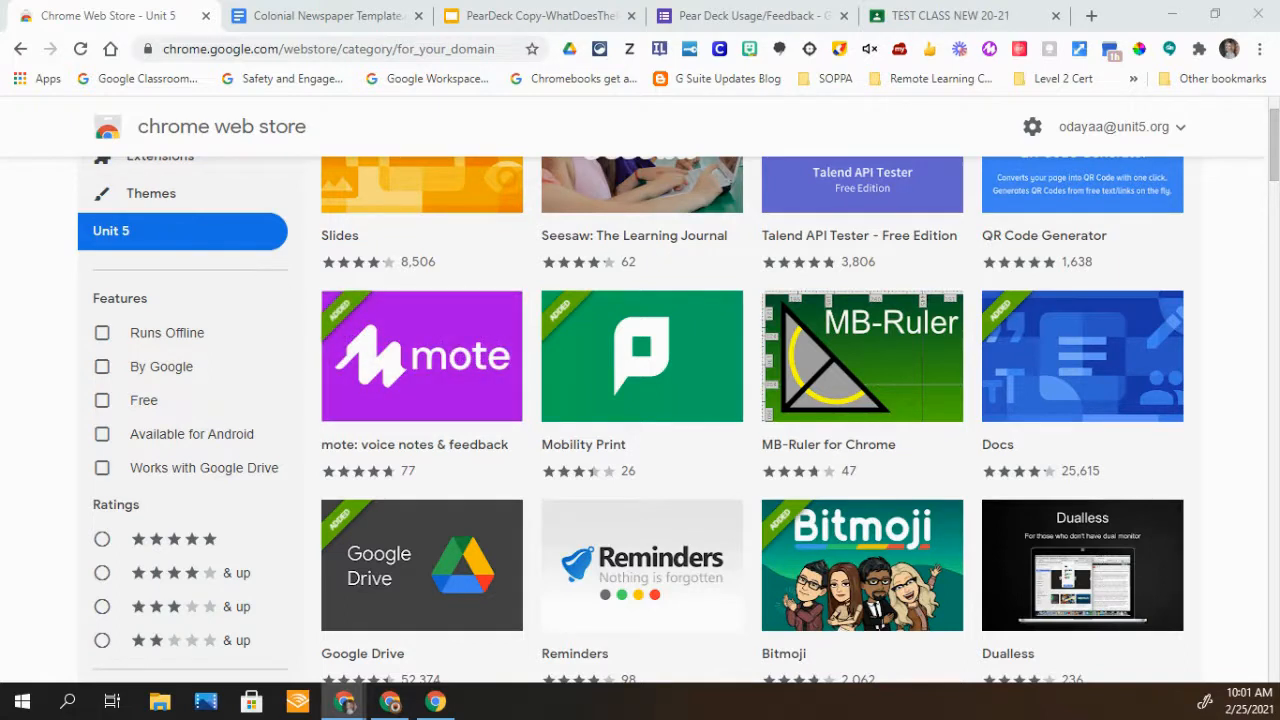
- View the mote: voice notes & feedback extension page, then go to the Colonial Newspaper Template
{"action": "left_click", "coordinate": [466, 389]}
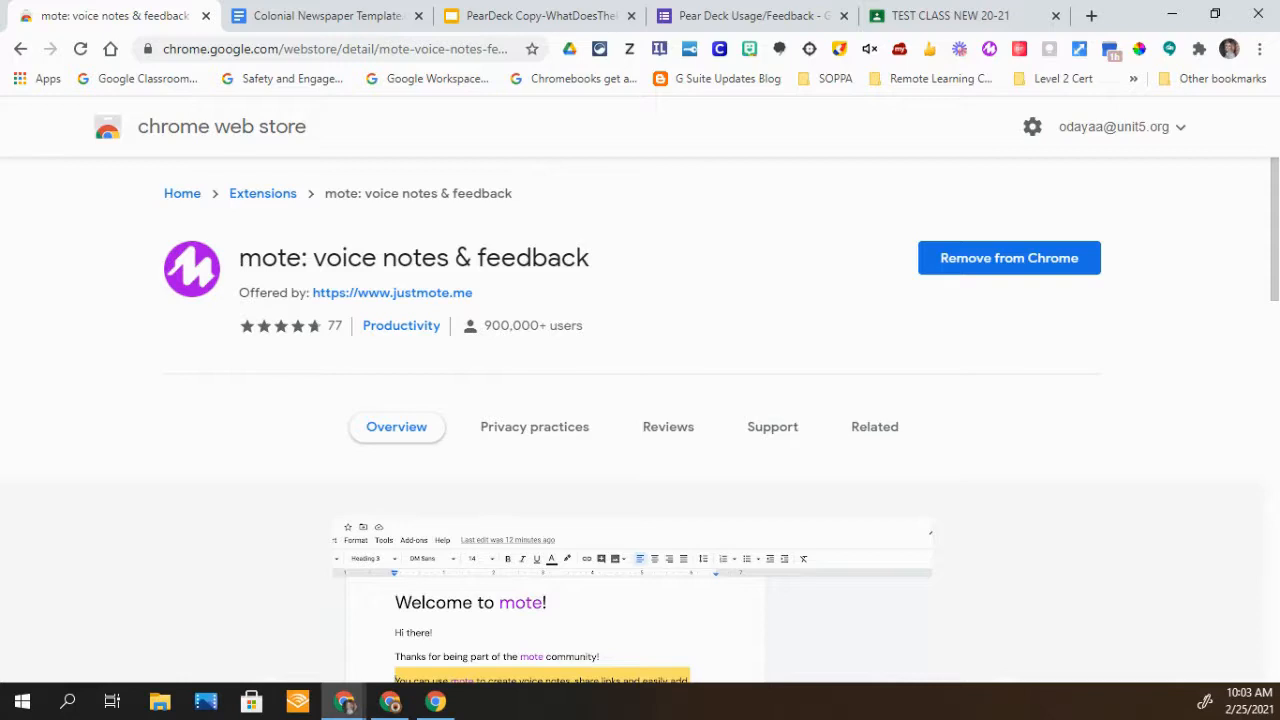
{"action": "key", "text": "alt+Left"}
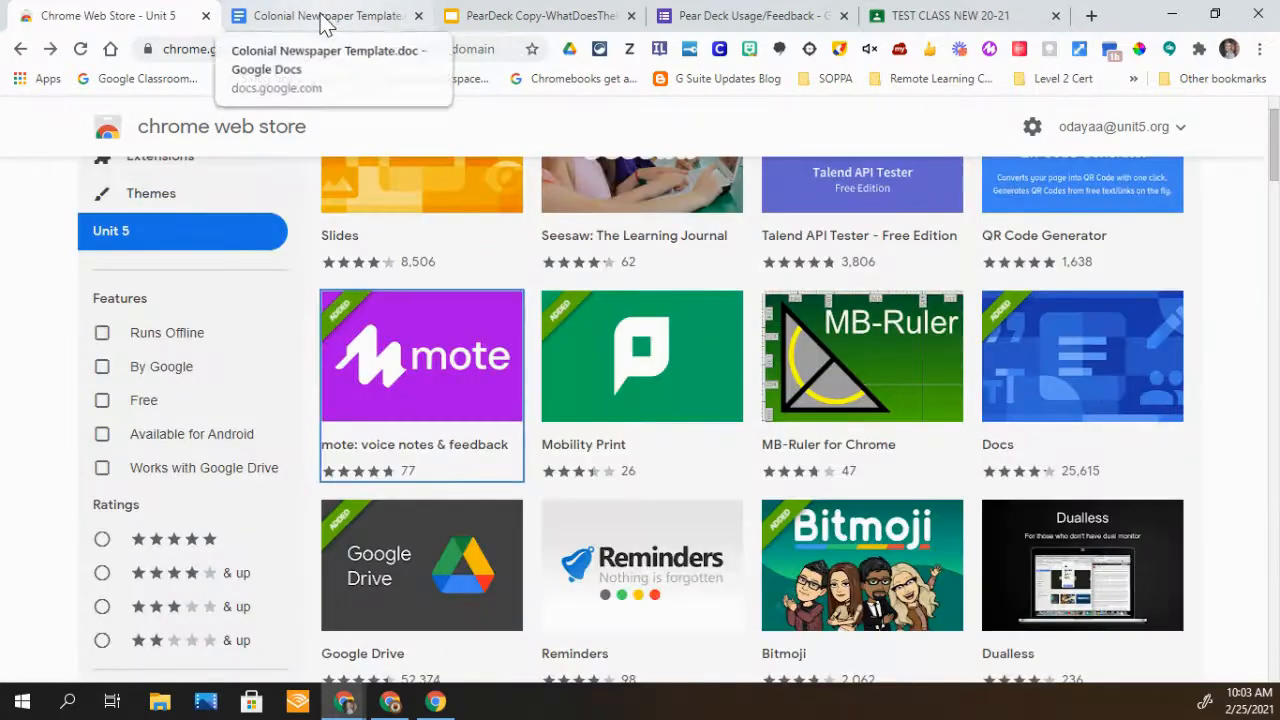
{"action": "left_click", "coordinate": [322, 18]}
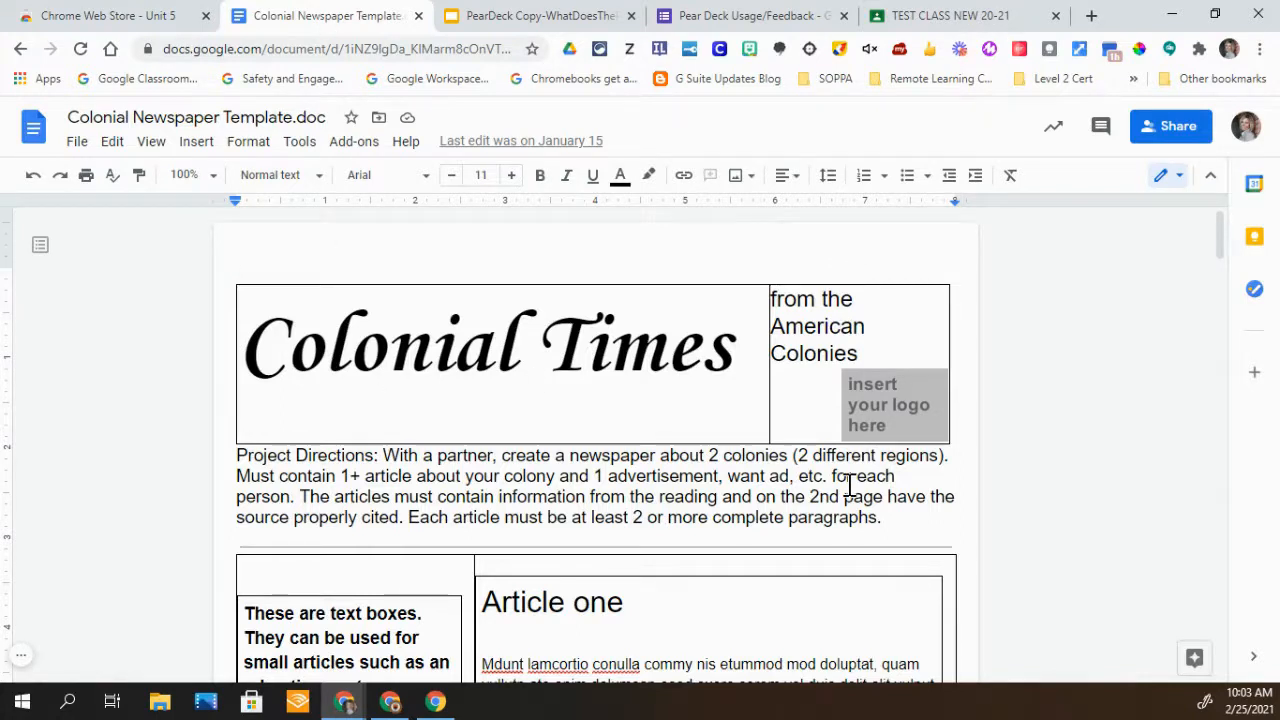
- Select the word 'Colonies' in the Colonial Times masthead
{"action": "left_click", "coordinate": [858, 398]}
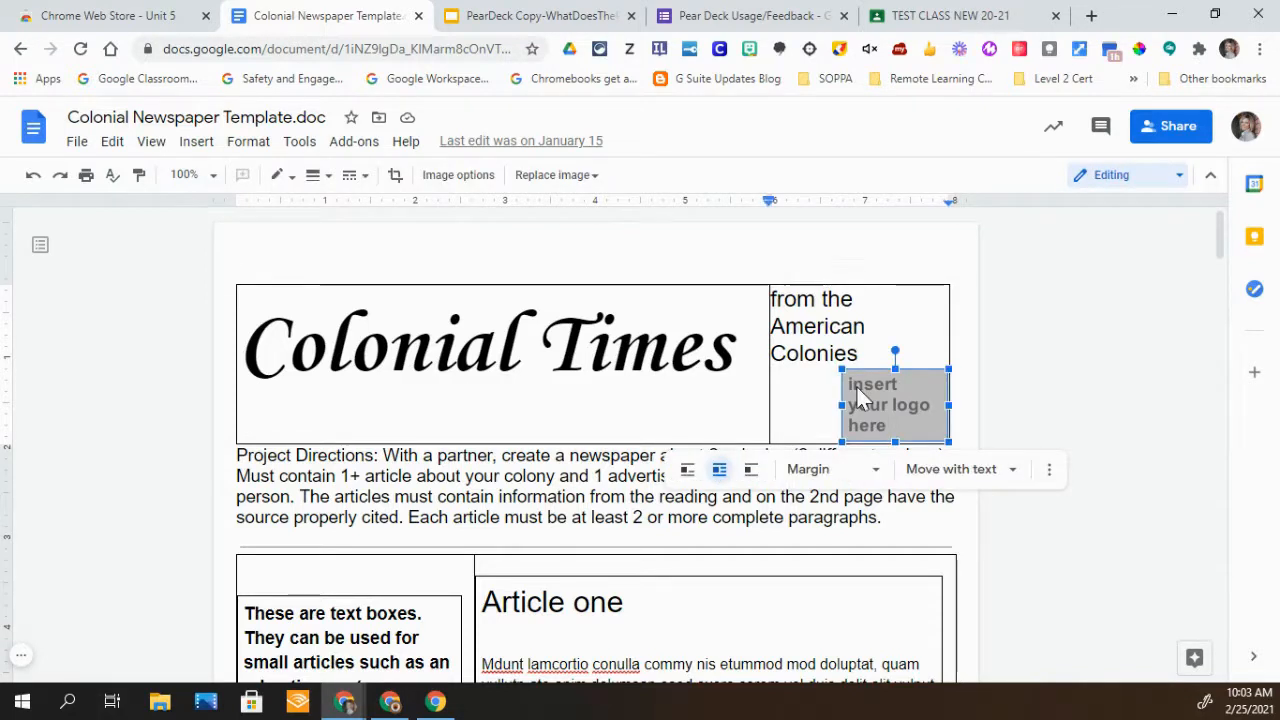
{"action": "double_click", "coordinate": [813, 352]}
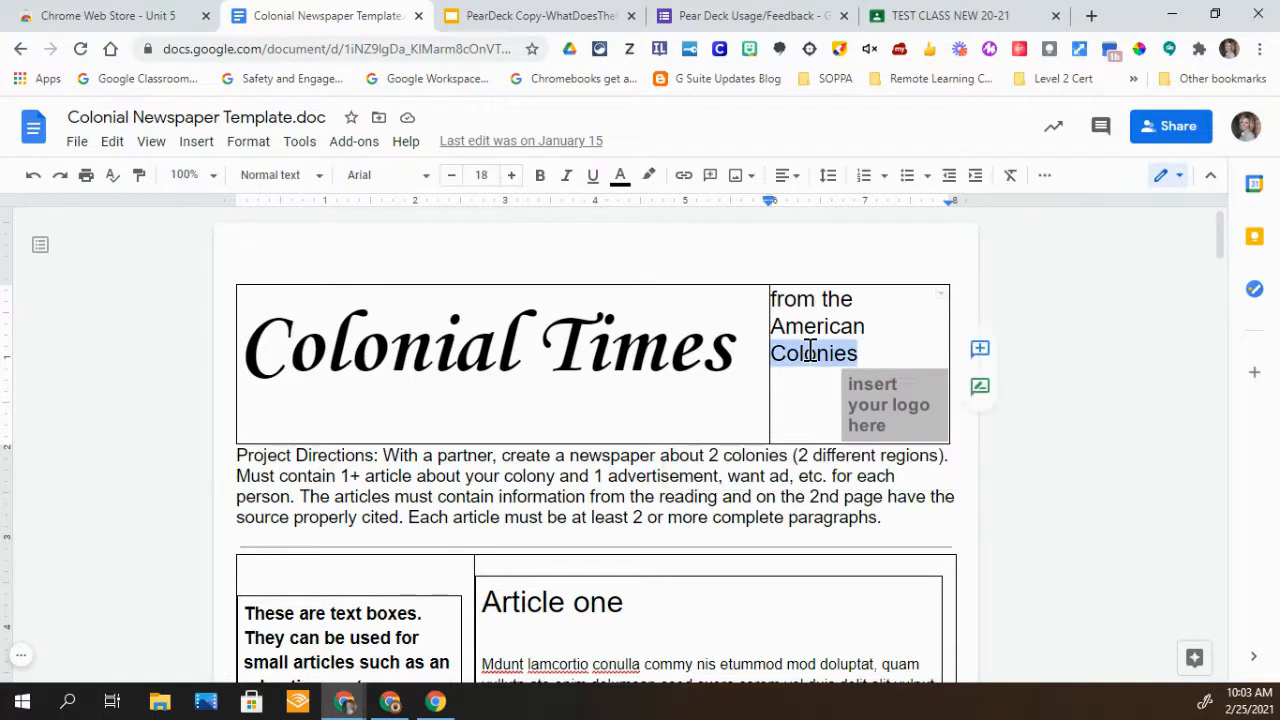
- Record a 16-second mote voice note and post it as a comment on 'Colonies'
{"action": "left_click", "coordinate": [979, 349]}
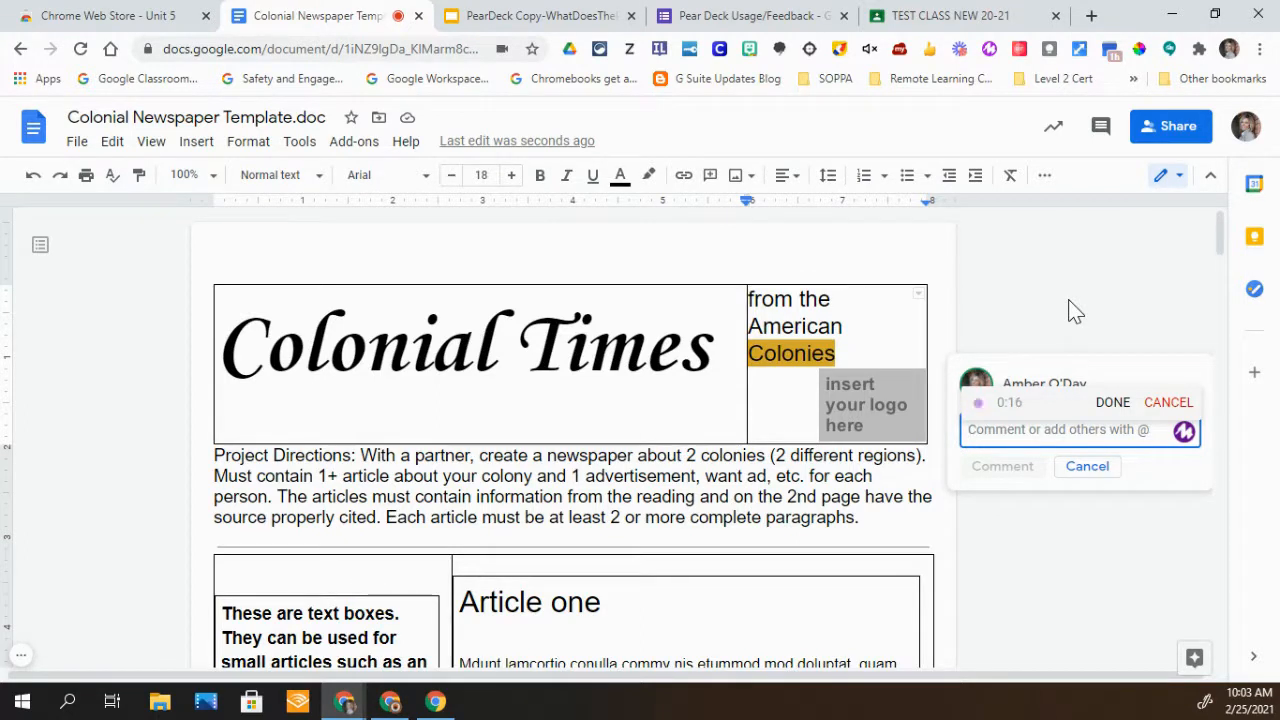
{"action": "left_click", "coordinate": [1112, 406]}
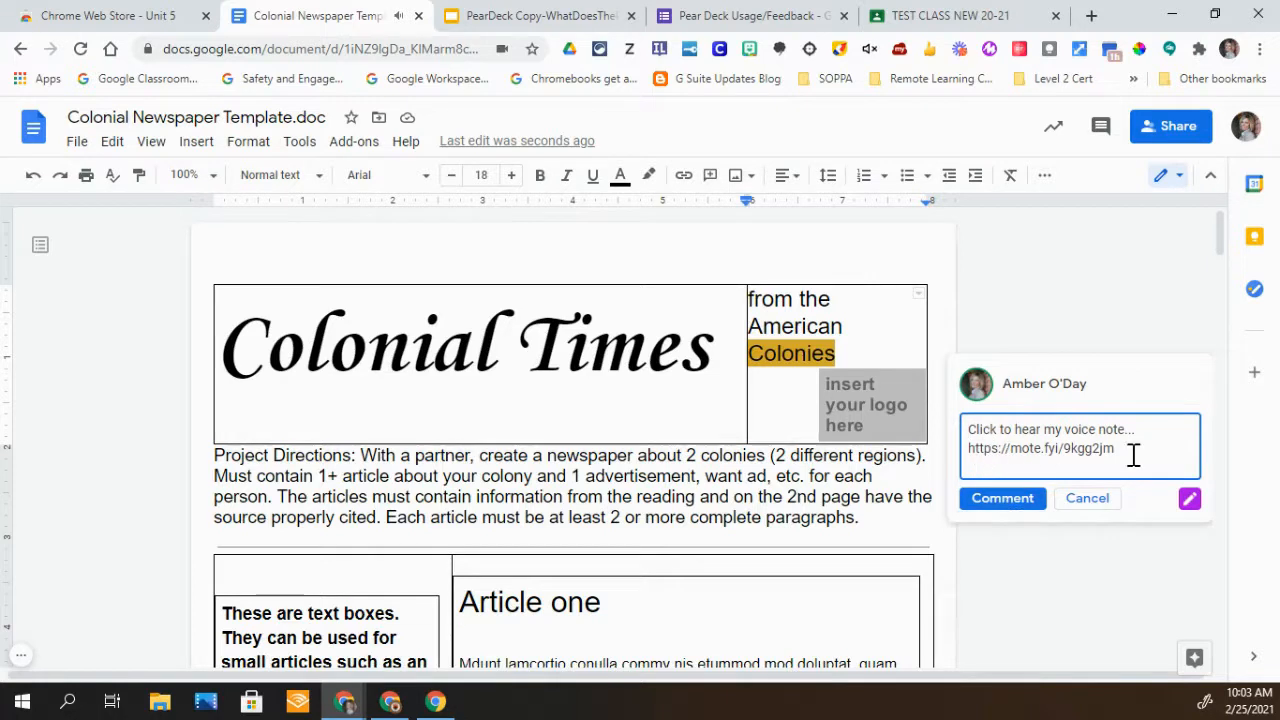
{"action": "left_click", "coordinate": [1008, 497]}
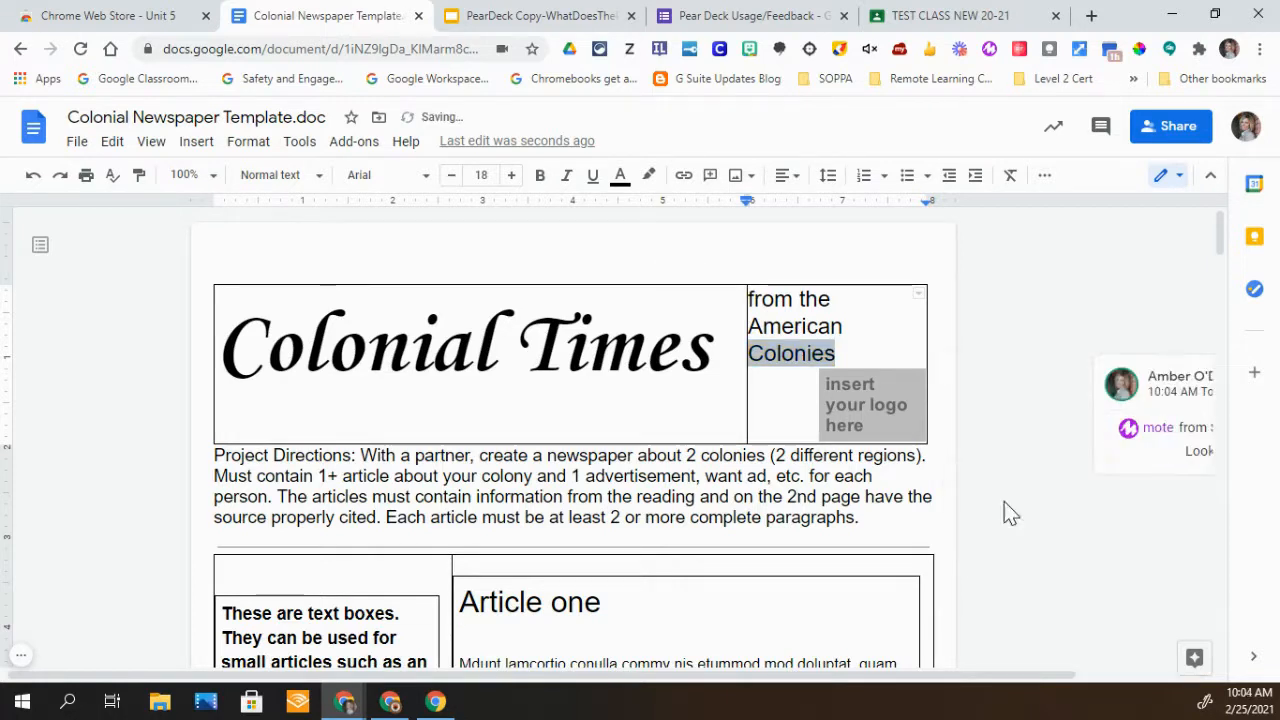
- Play the first few seconds of the mote voice note, then pause it with 0:11 left
{"action": "left_click_drag", "start_coordinate": [930, 675], "coordinate": [1160, 628]}
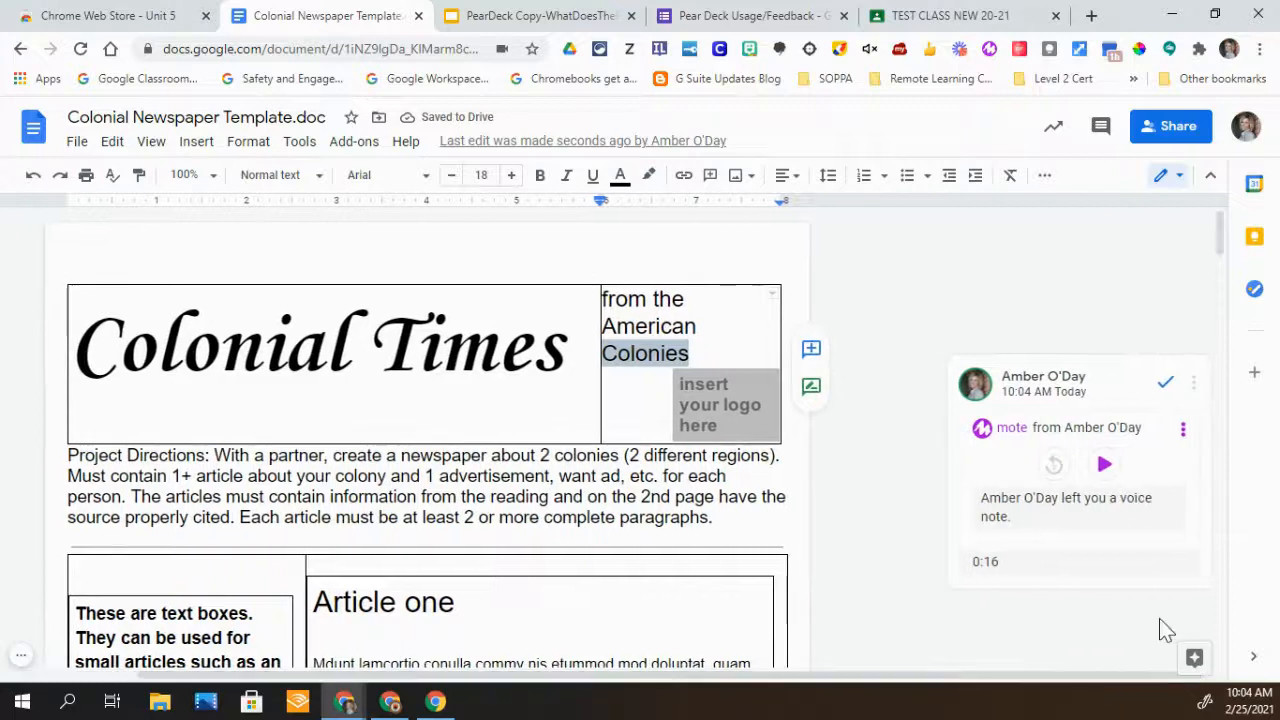
{"action": "left_click", "coordinate": [1104, 466]}
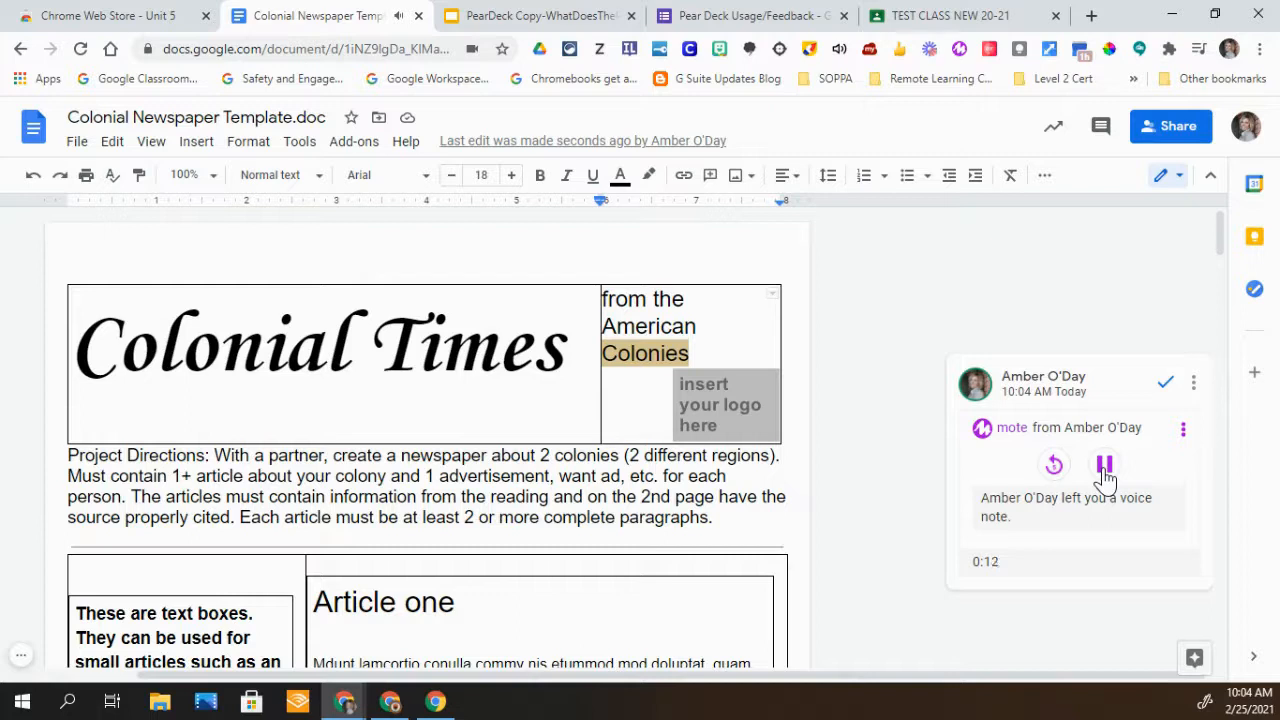
{"action": "left_click", "coordinate": [1104, 466]}
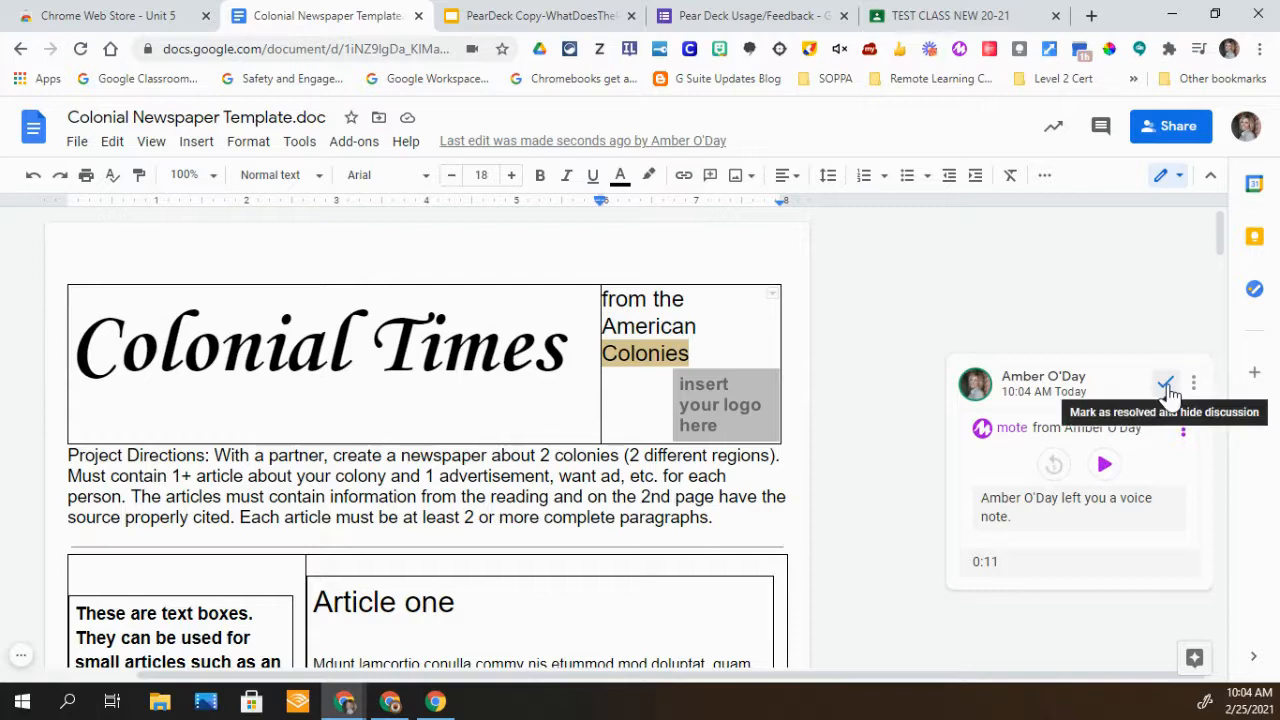
{"action": "scroll", "coordinate": [1190, 413], "scroll_direction": "up", "scroll_amount": 2}
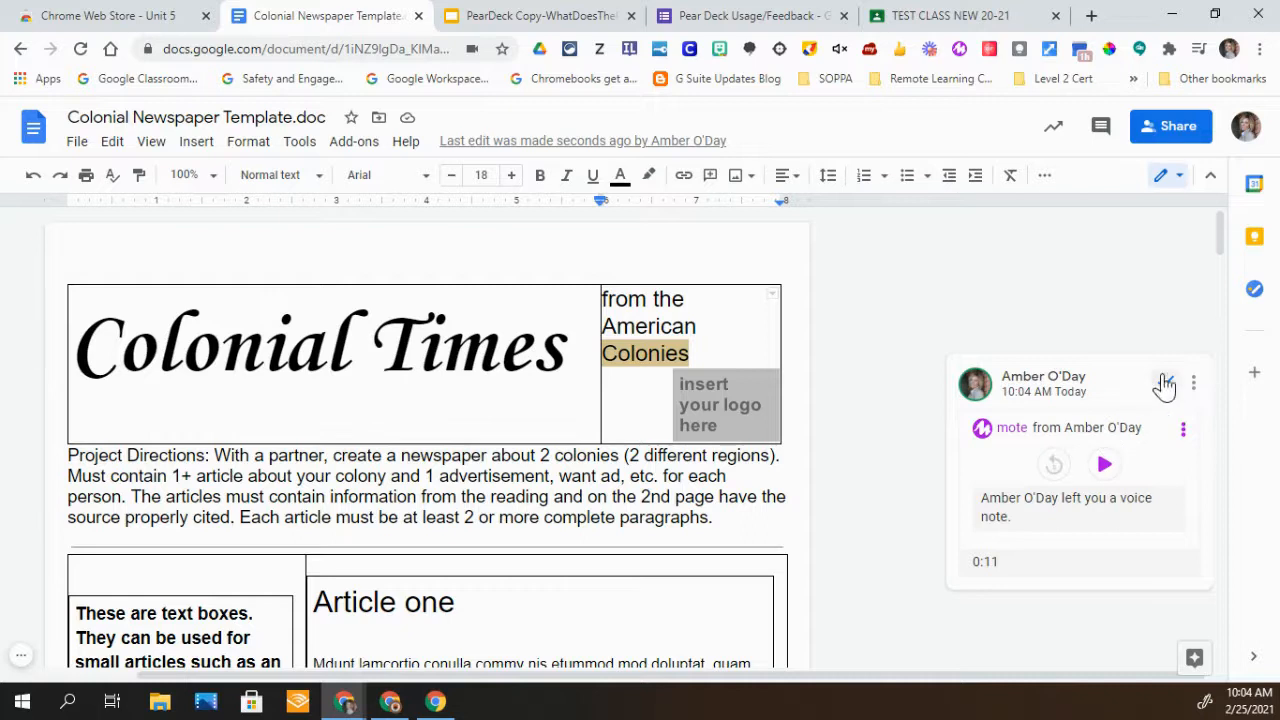
- Edit the mote comment to show its 'Click to hear my voice note...' text and link
{"action": "left_click", "coordinate": [1193, 383]}
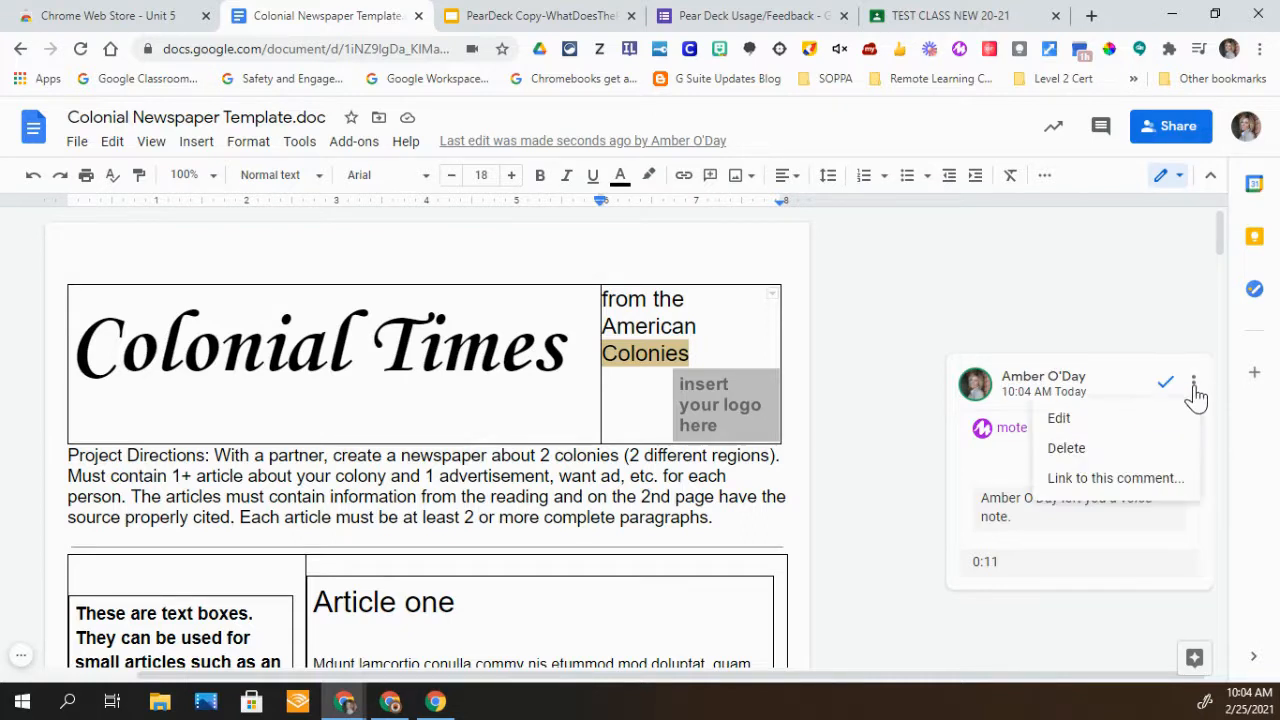
{"action": "left_click", "coordinate": [1070, 418]}
{"action": "left_click", "coordinate": [1023, 533]}
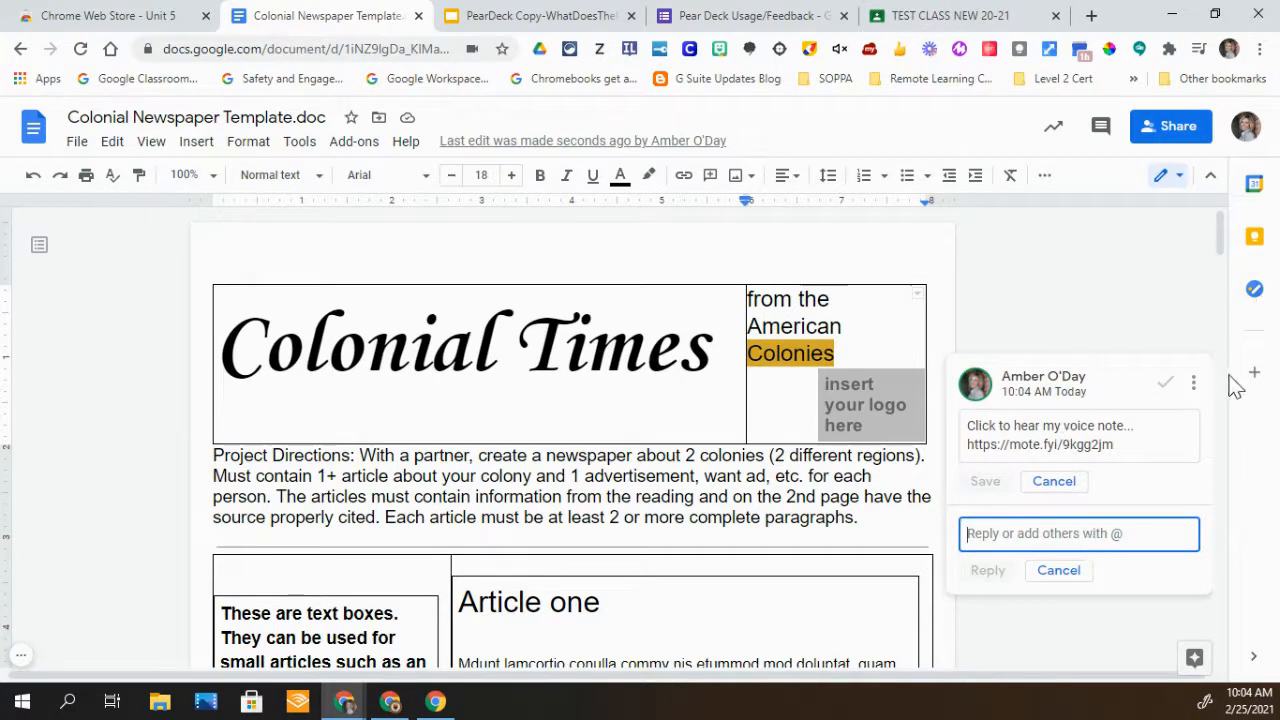
{"action": "left_click", "coordinate": [1139, 322]}
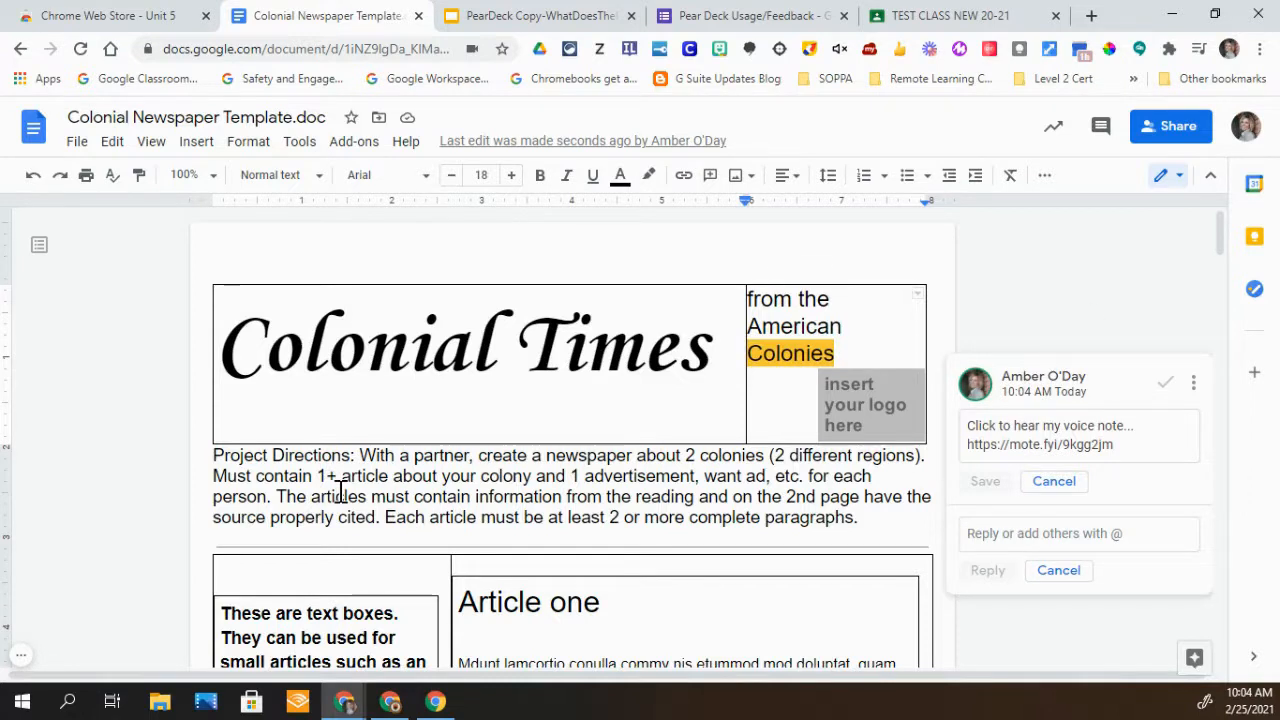
{"action": "left_click", "coordinate": [495, 17]}
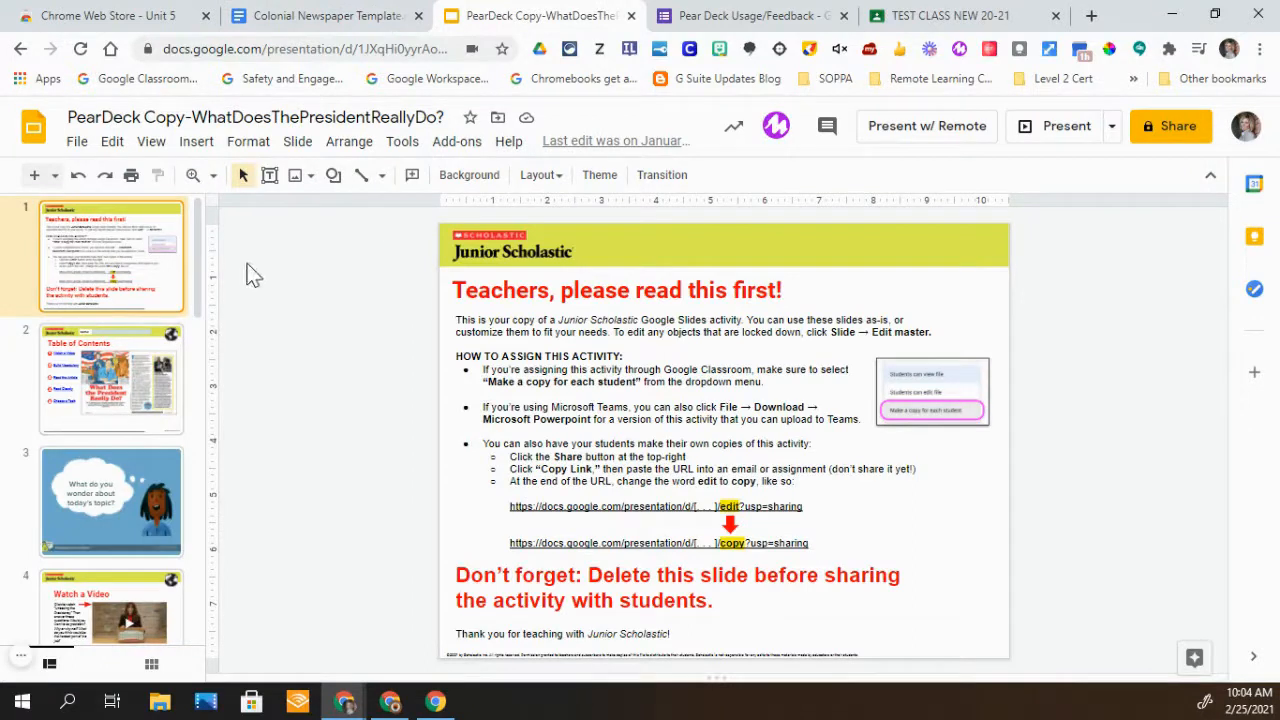
- Launch the mote 'Record your mote' recorder over slide 1 of the PearDeck presentation
{"action": "left_click", "coordinate": [778, 140]}
{"action": "left_click", "coordinate": [777, 130]}
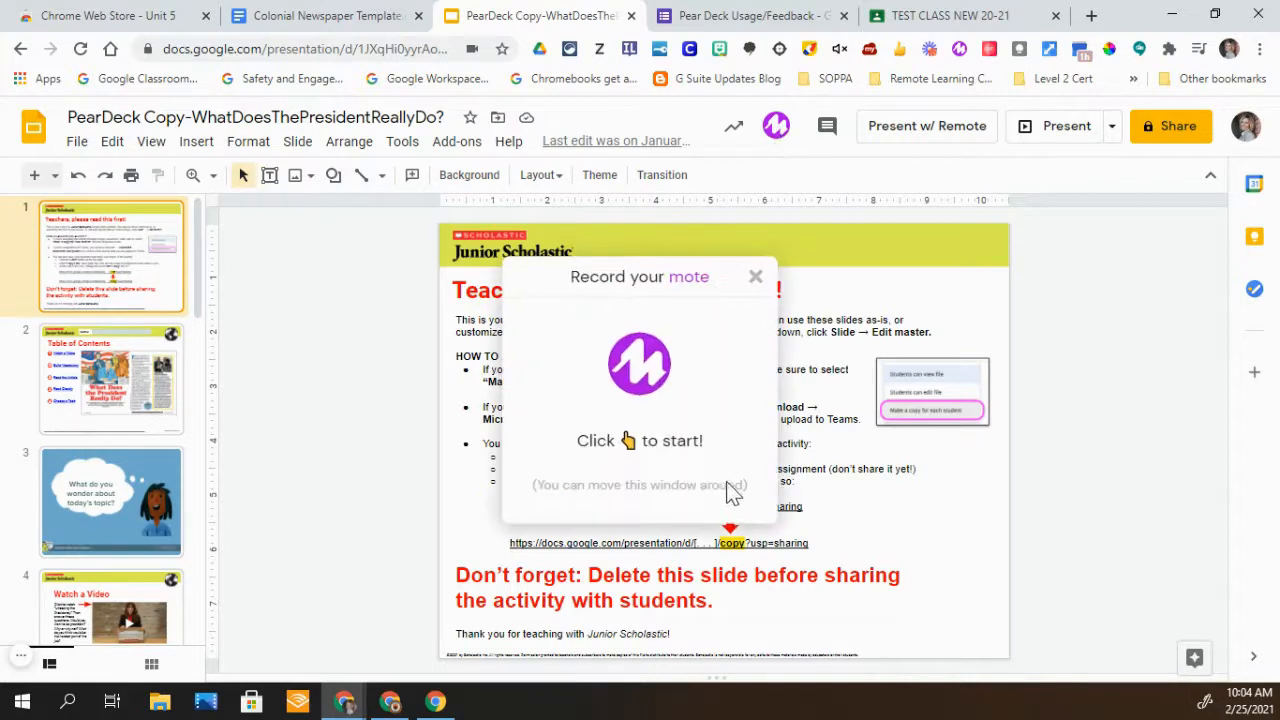
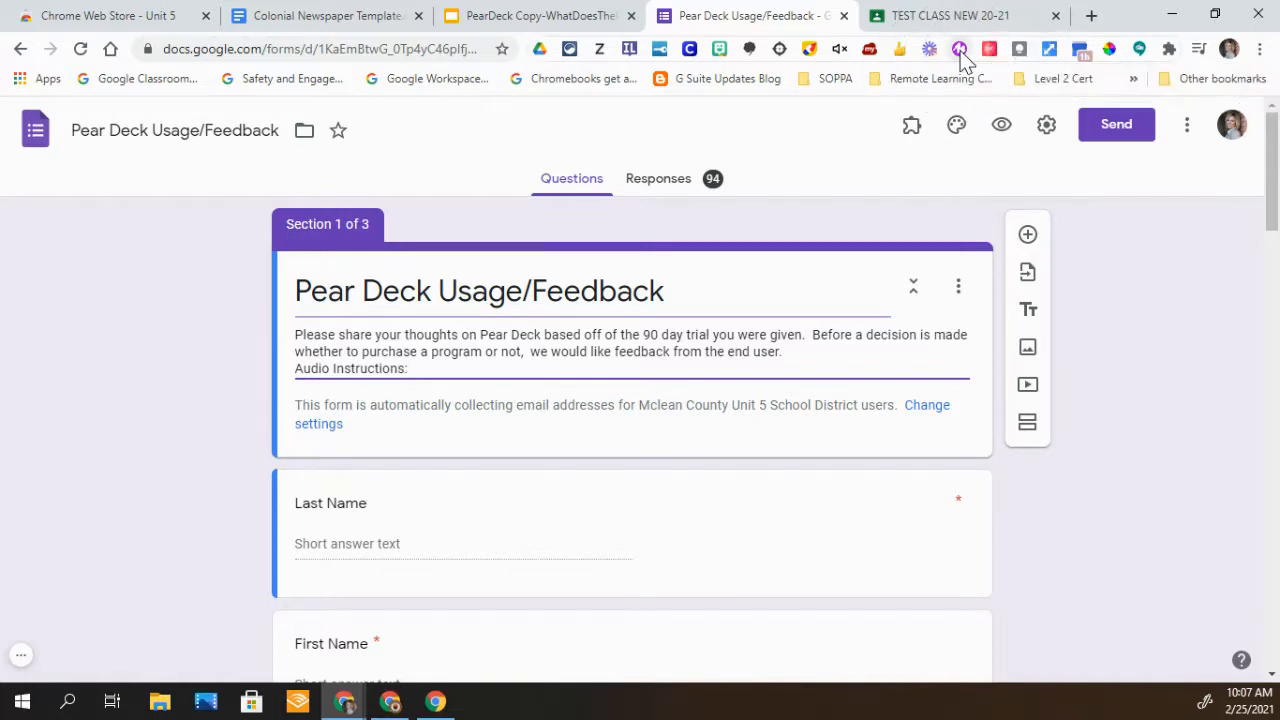
- Record a 19-second mote voice note for the form's audio instructions and copy its link
{"action": "left_click", "coordinate": [960, 50]}
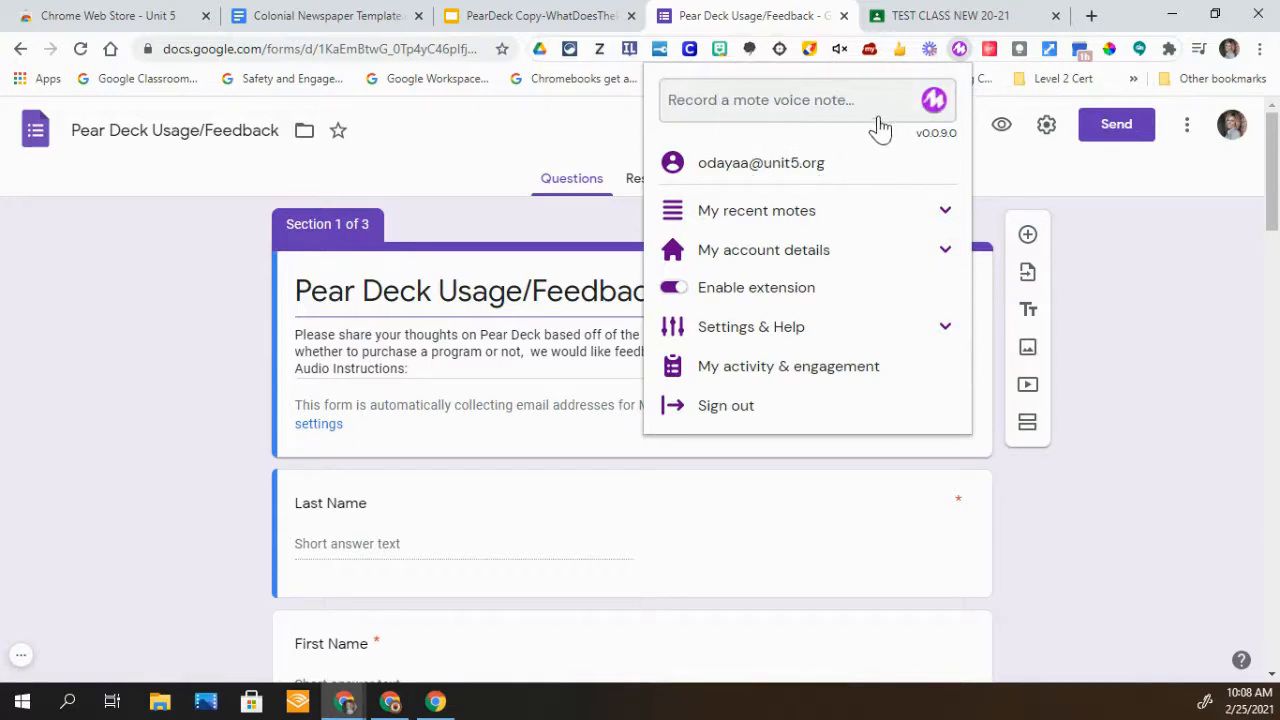
{"action": "left_click", "coordinate": [934, 101]}
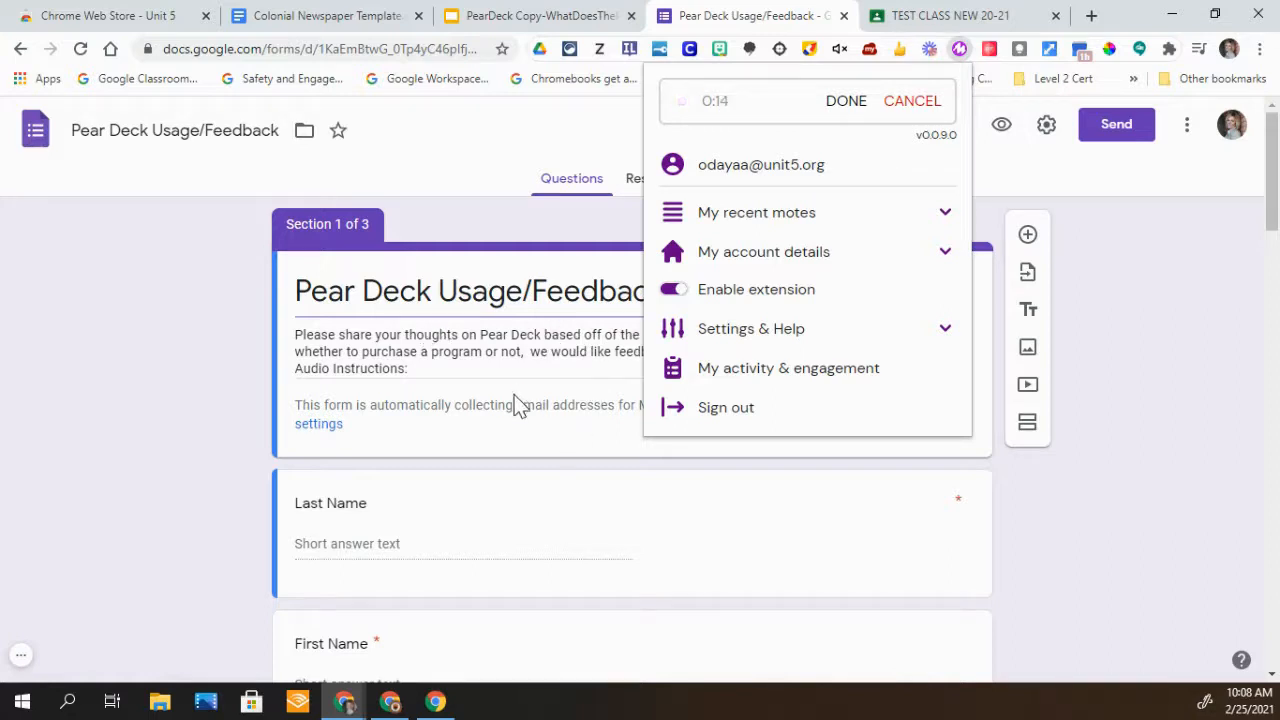
{"action": "left_click", "coordinate": [847, 104]}
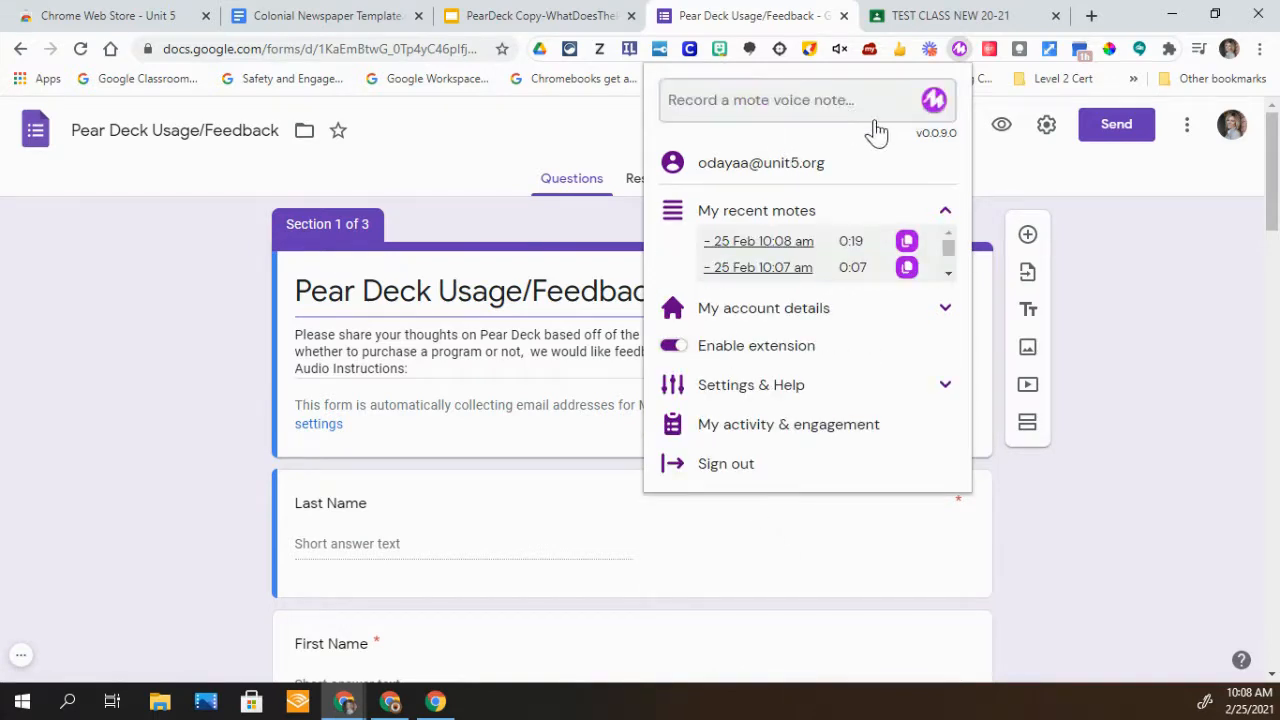
{"action": "left_click", "coordinate": [436, 369]}
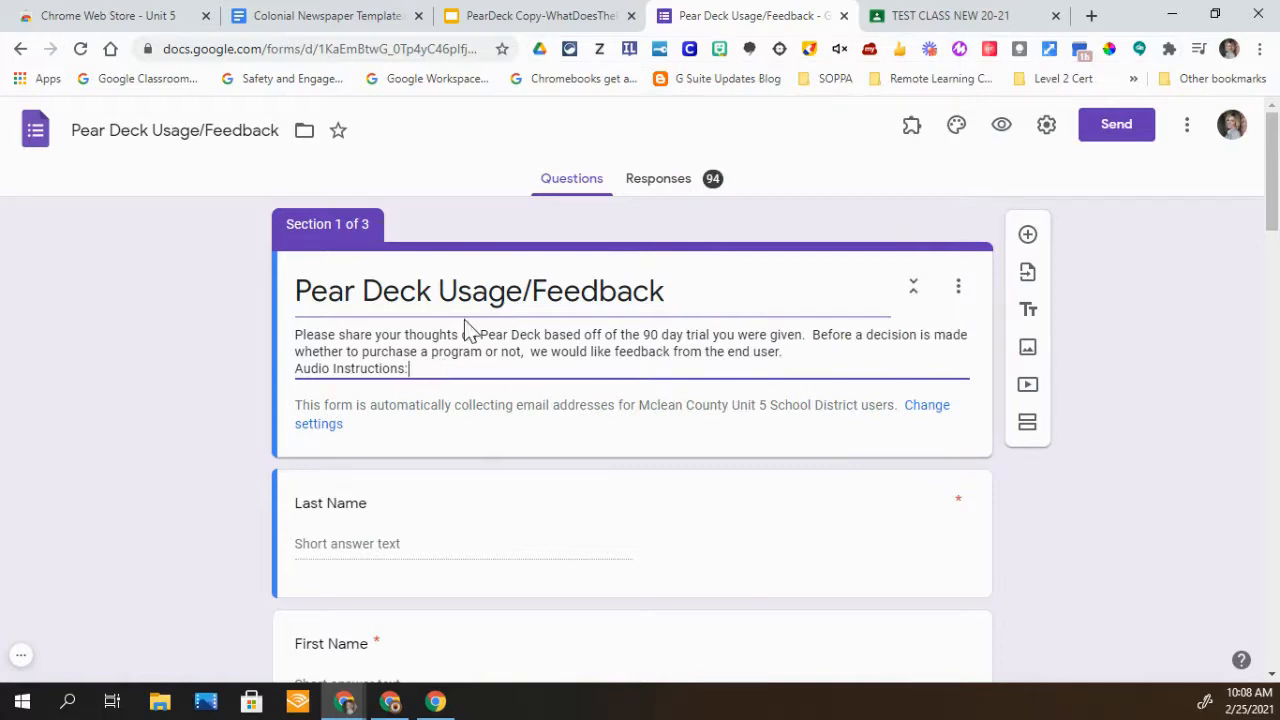
{"action": "type", "text": "https://mote.fyi/dbxj2hy"}
{"action": "left_click", "coordinate": [623, 448]}
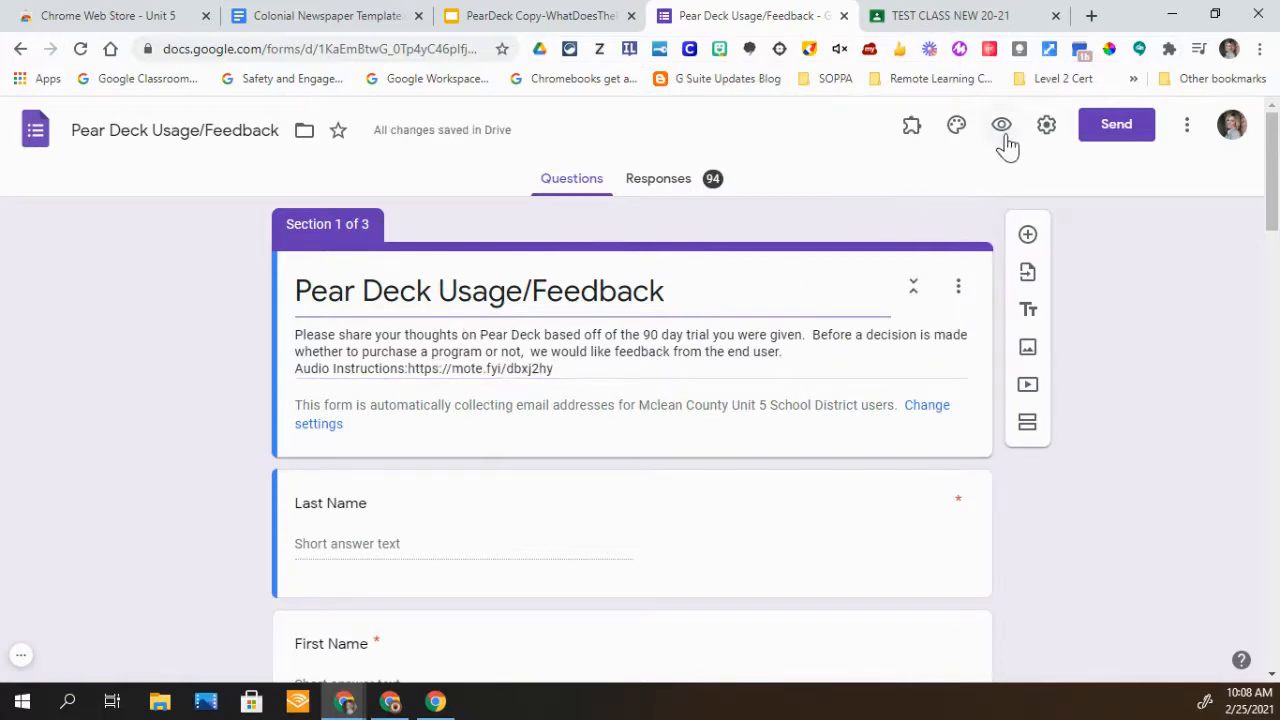
{"action": "left_click", "coordinate": [1003, 130]}
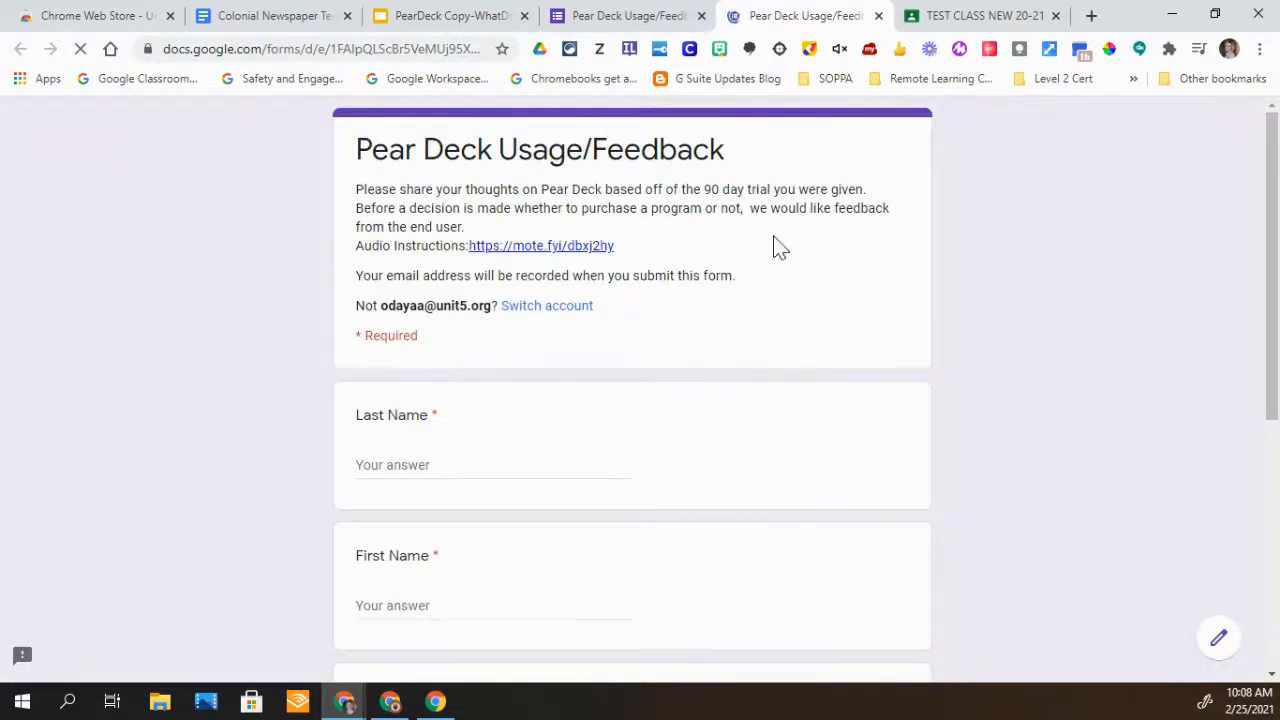
{"action": "left_click", "coordinate": [540, 247]}
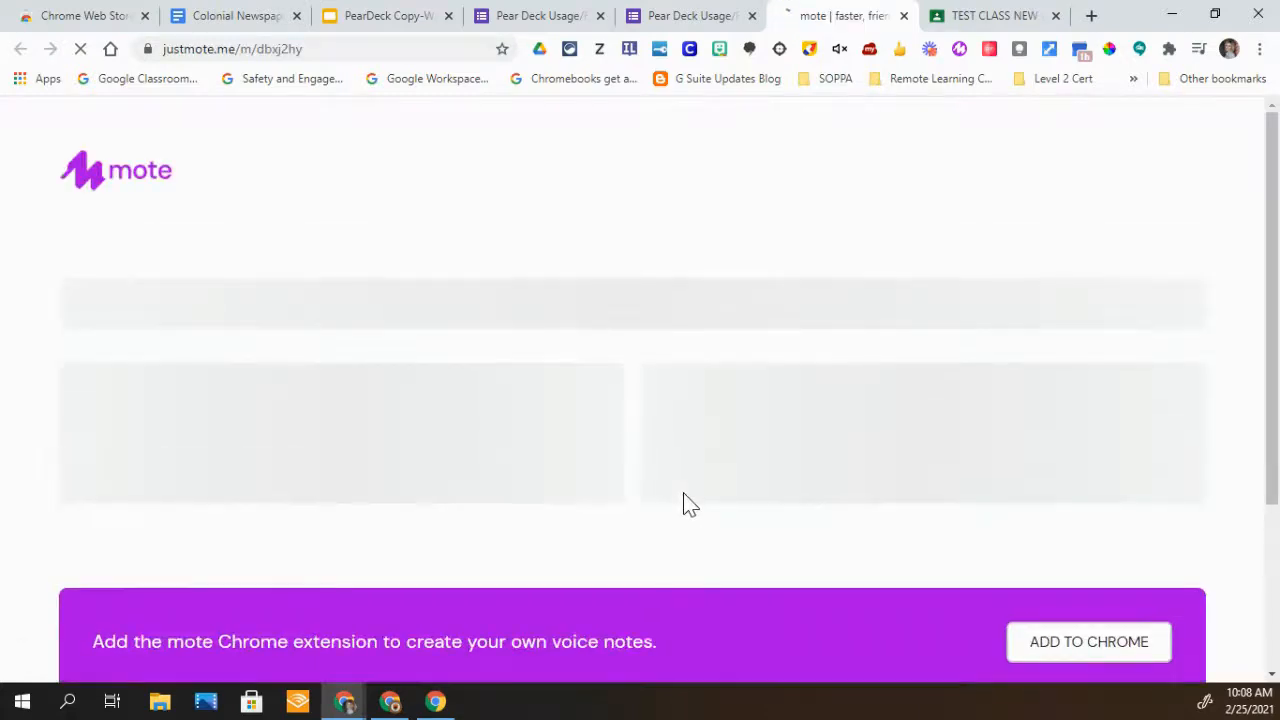
{"action": "left_click", "coordinate": [83, 387]}
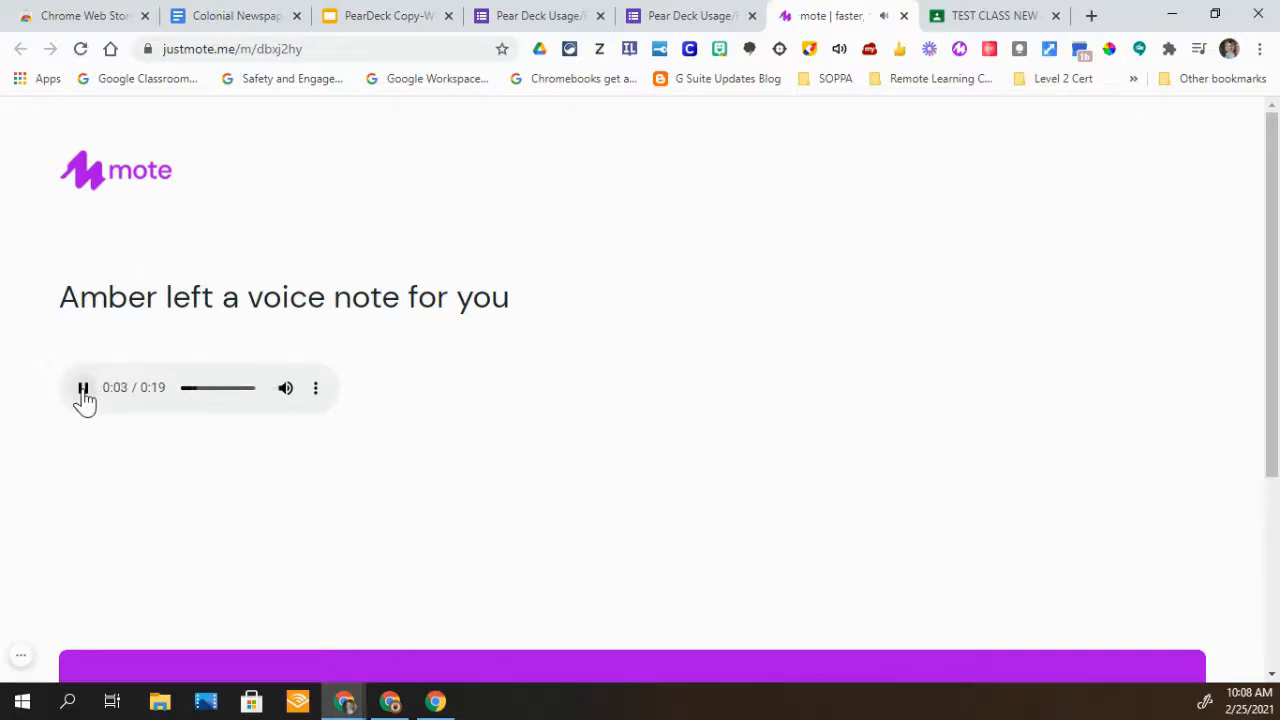
{"action": "left_click", "coordinate": [83, 387]}
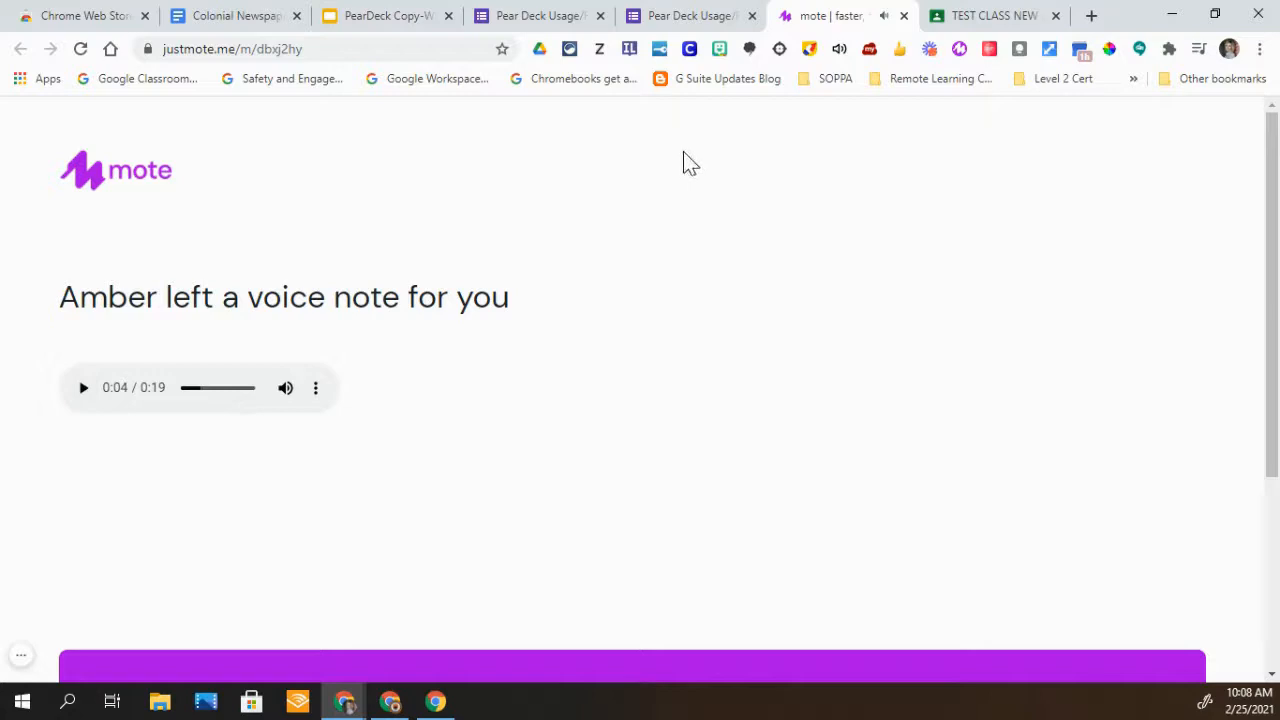
{"action": "left_click", "coordinate": [903, 15]}
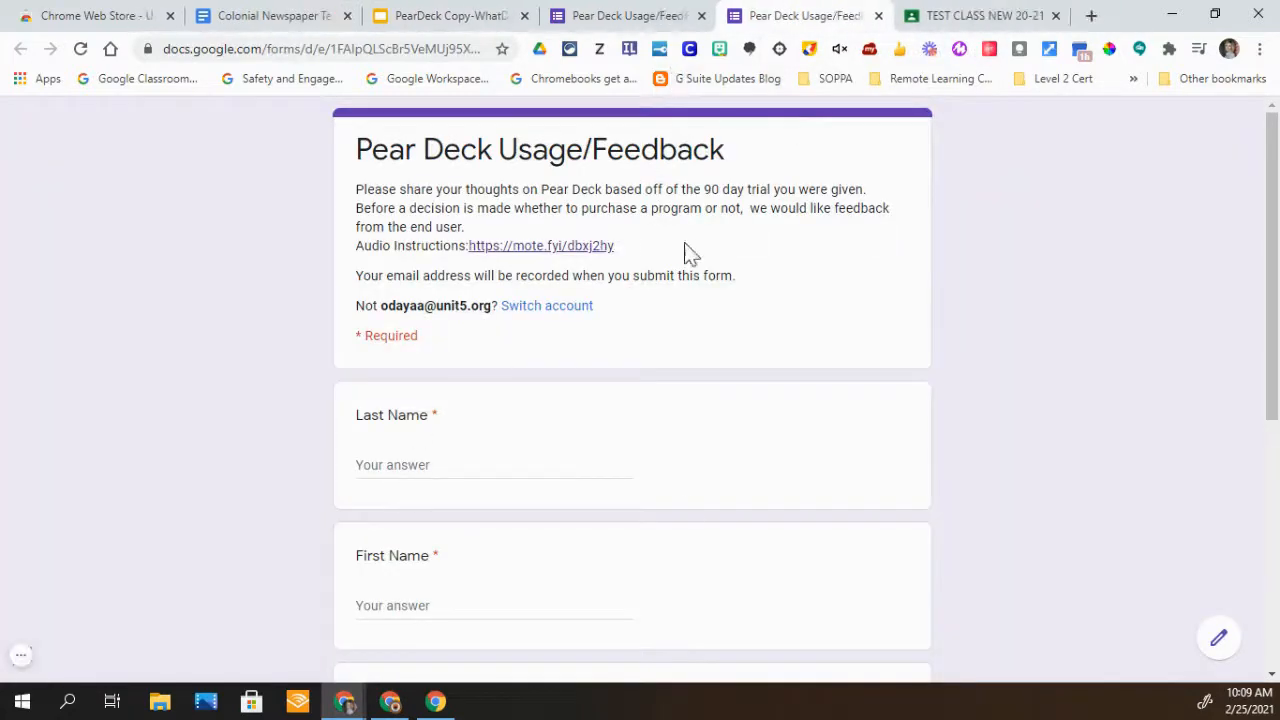
- Go to TEST CLASS's Classwork page and start a new assignment
{"action": "left_click", "coordinate": [962, 20]}
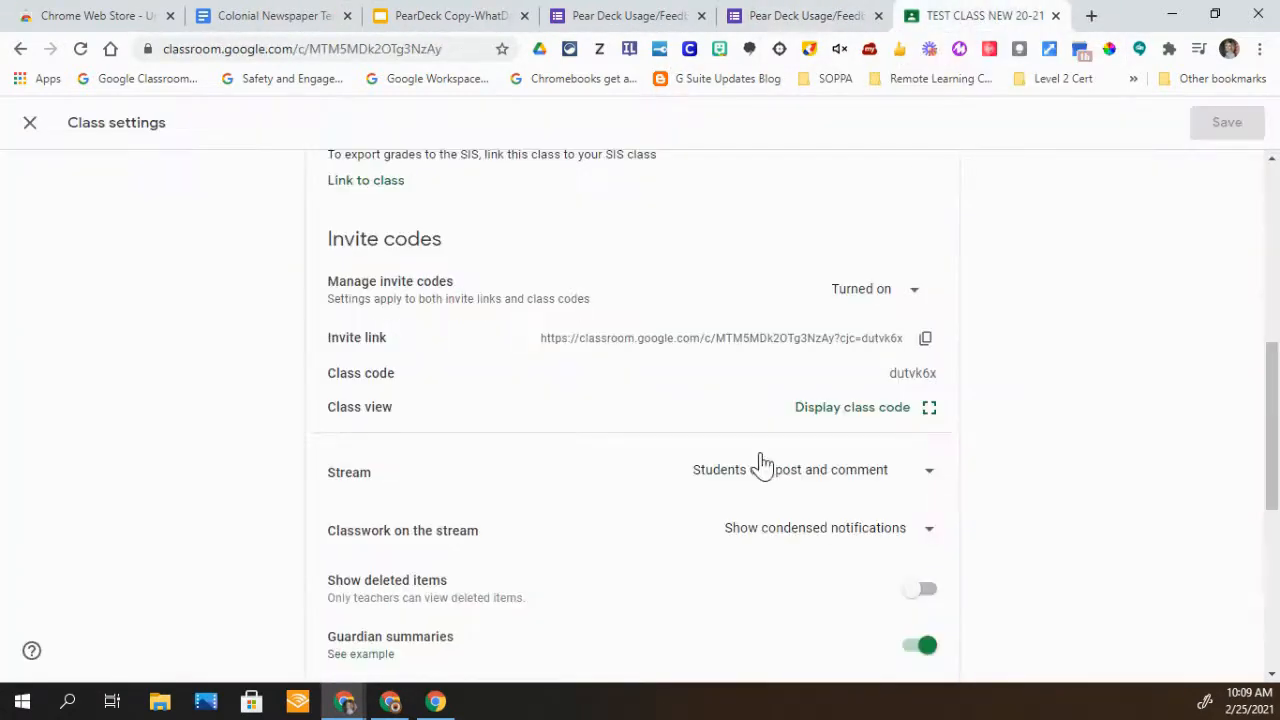
{"action": "scroll", "coordinate": [640, 346], "scroll_direction": "up", "scroll_amount": 4}
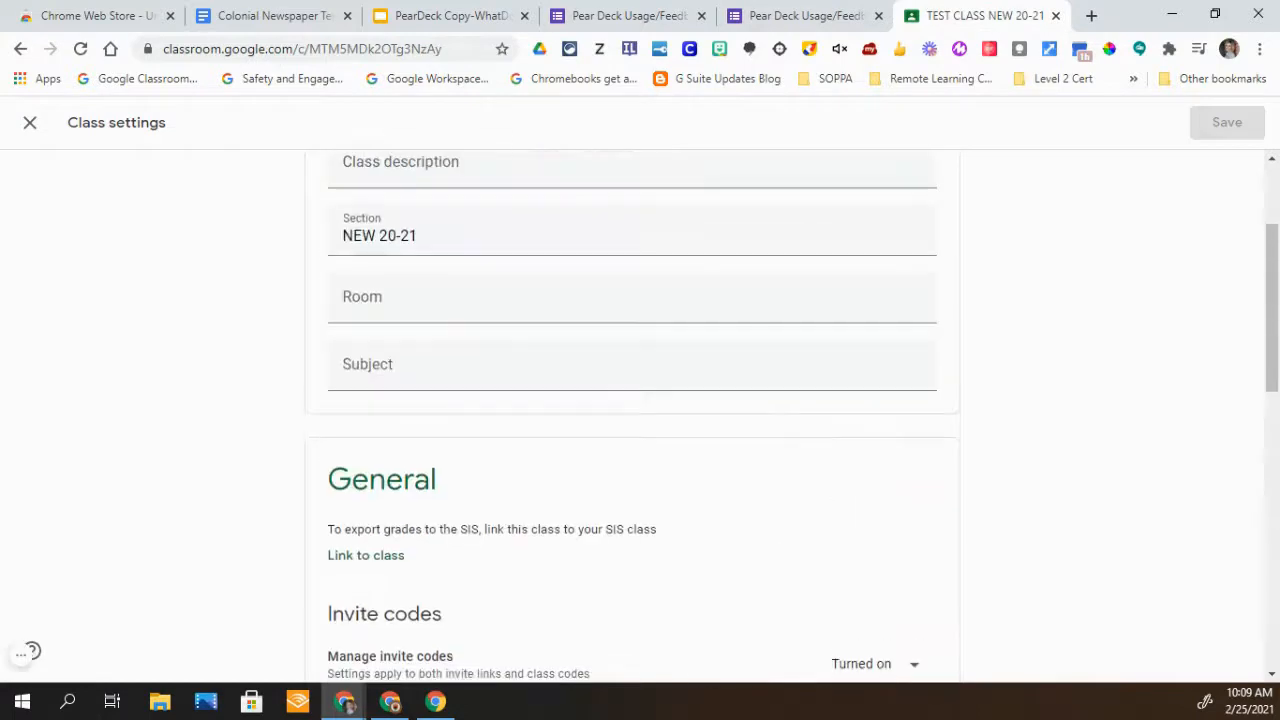
{"action": "left_click", "coordinate": [30, 122]}
{"action": "left_click", "coordinate": [598, 132]}
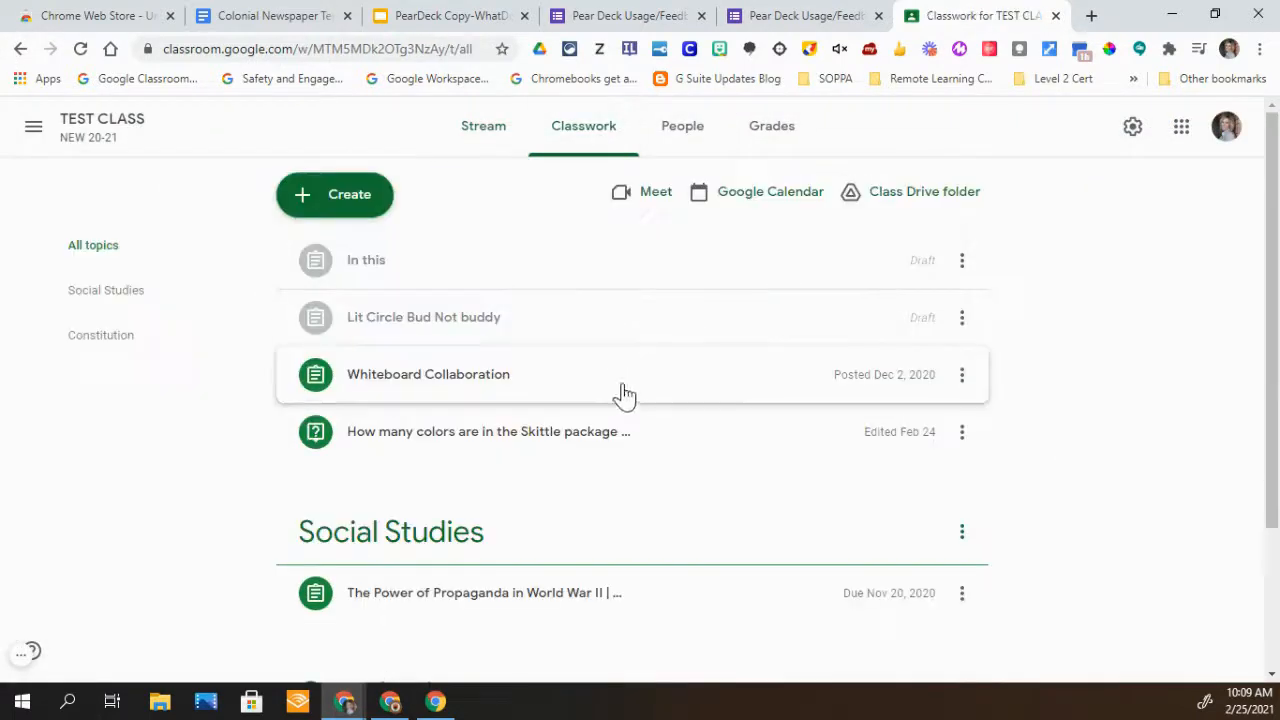
{"action": "left_click", "coordinate": [368, 202]}
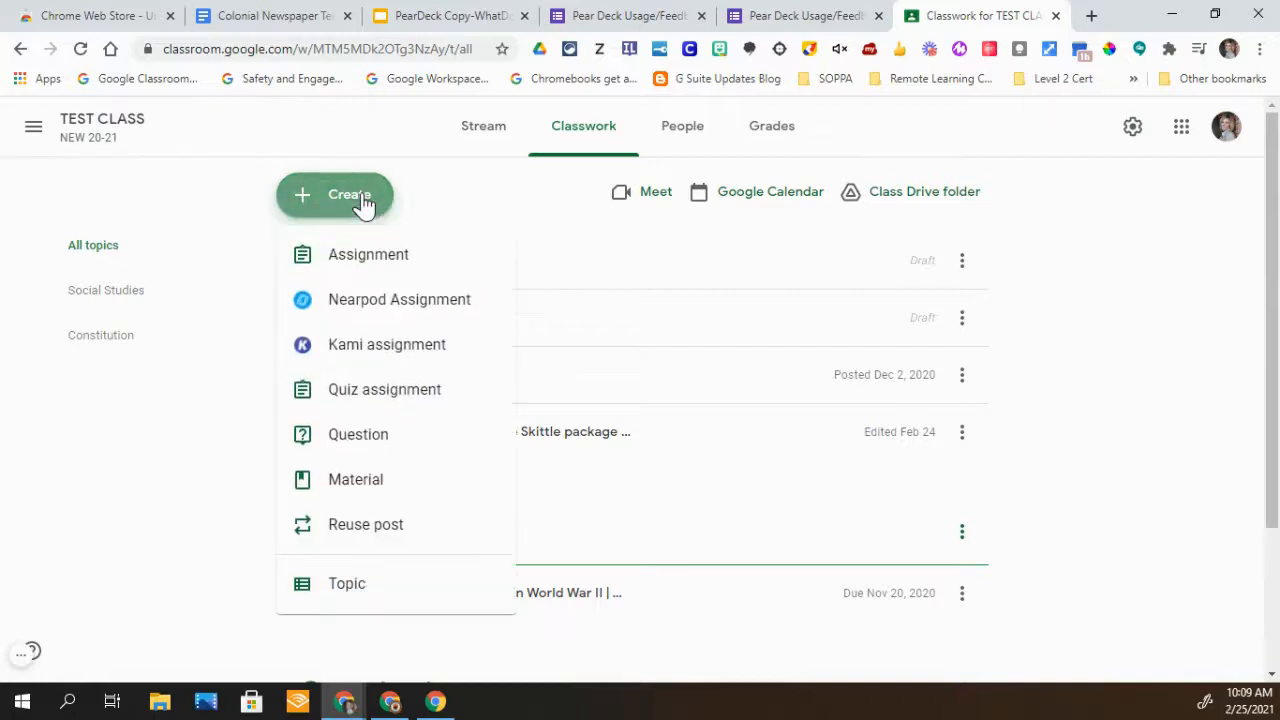
{"action": "left_click", "coordinate": [356, 260]}
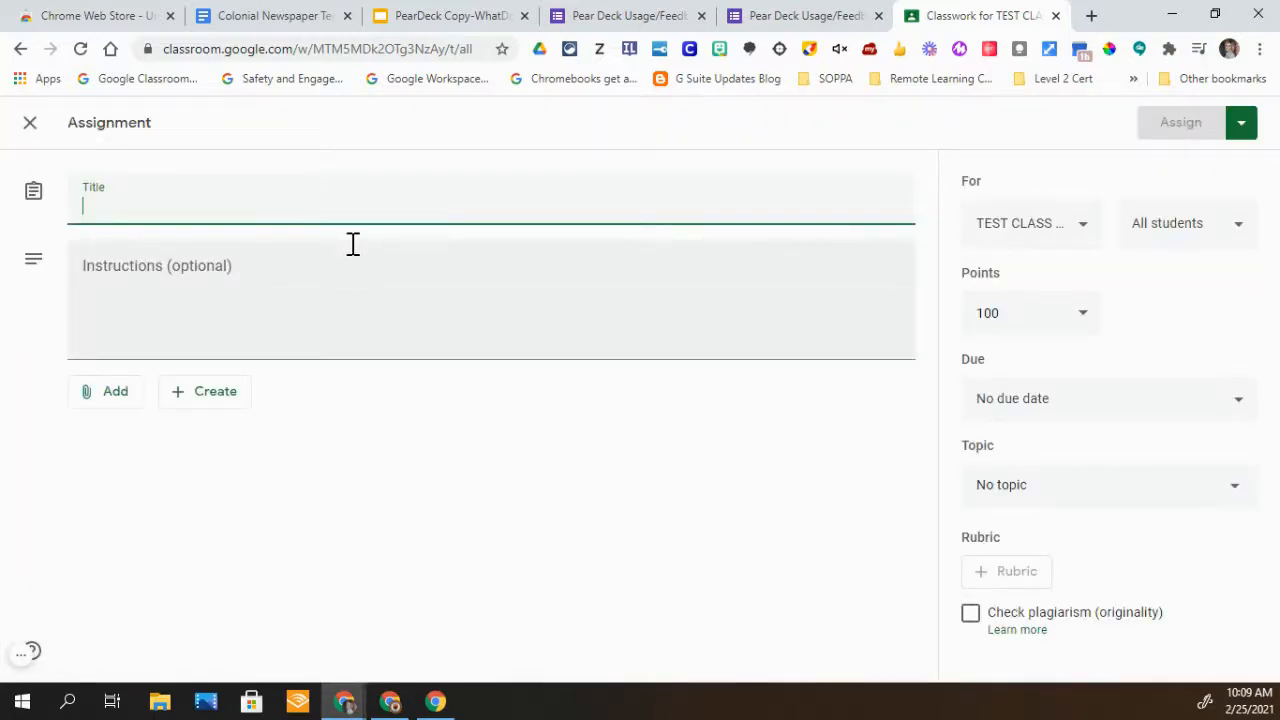
- Title it 'Title Assignment' with 'Instructions:' and 'Audio Instructions:' lines in the instructions
{"action": "type", "text": "Ti"}
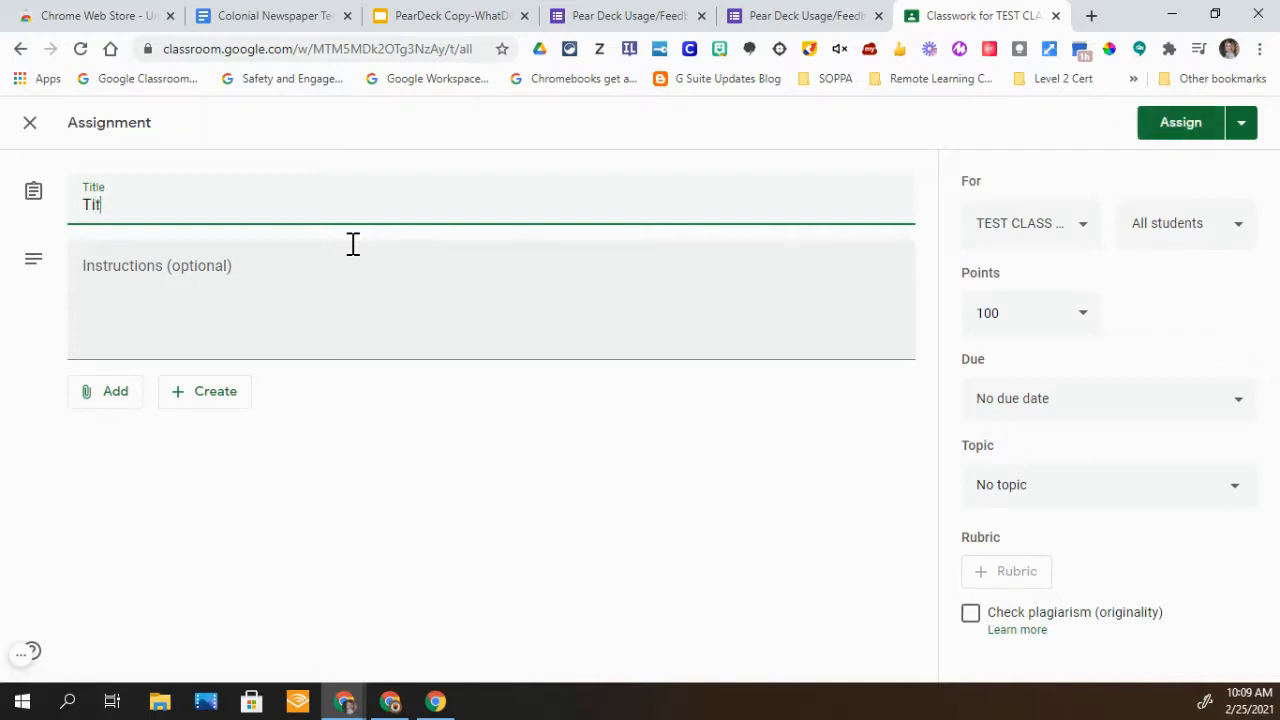
{"action": "type", "text": "tle Assignment"}
{"action": "left_click", "coordinate": [171, 285]}
{"action": "type", "text": "Ins"}
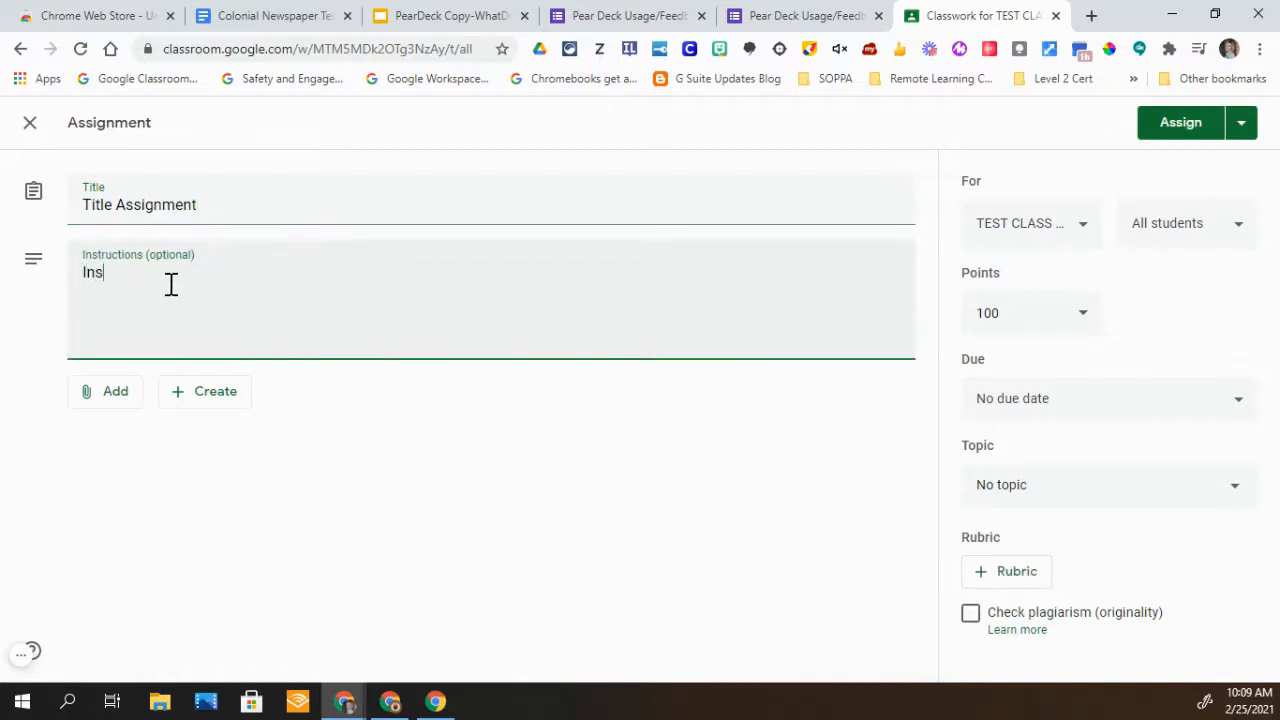
{"action": "type", "text": "tructions:  Audio Instru"}
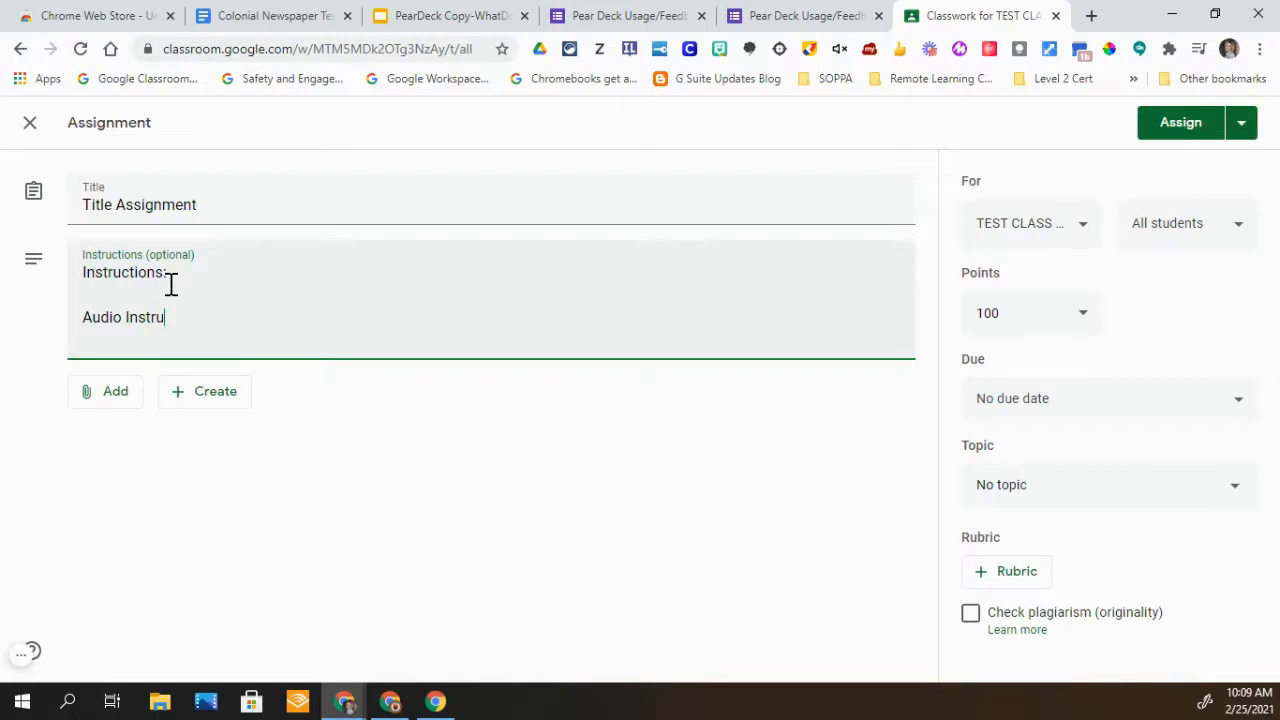
{"action": "type", "text": "ctions:"}
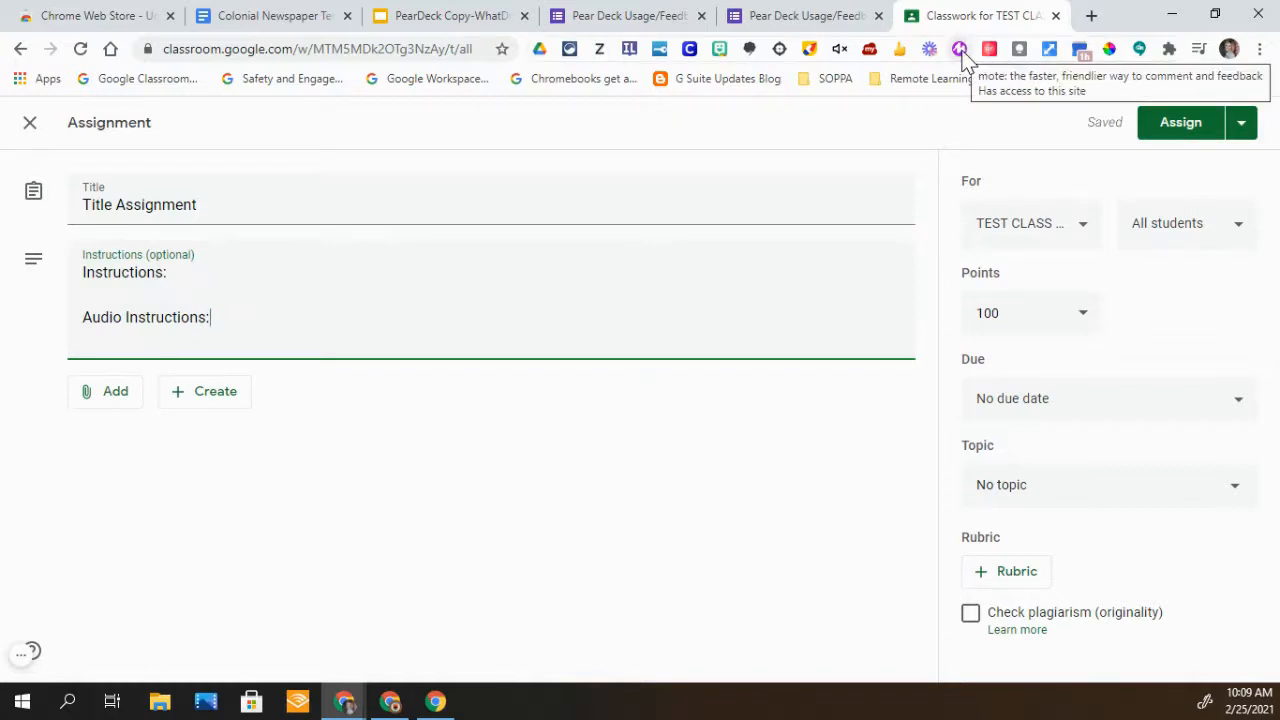
- Record a 16-second mote voice note and copy its link for the assignment instructions
{"action": "left_click", "coordinate": [960, 50]}
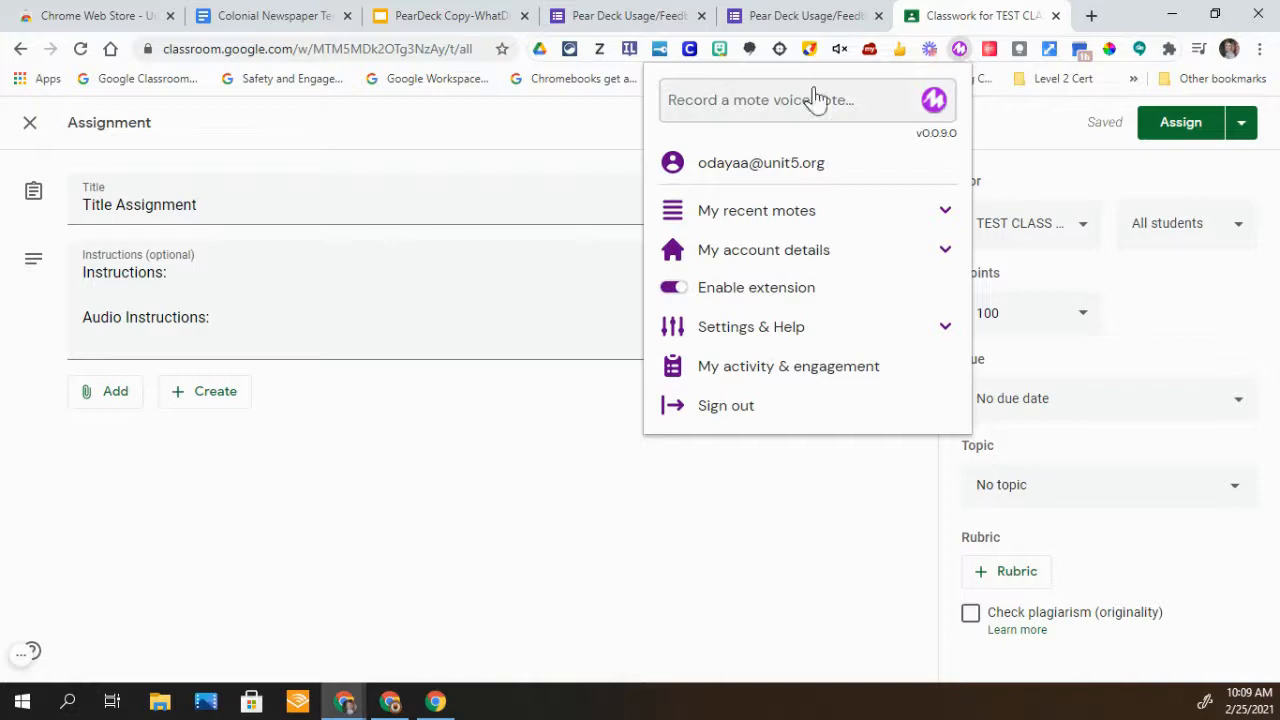
{"action": "left_click", "coordinate": [934, 100]}
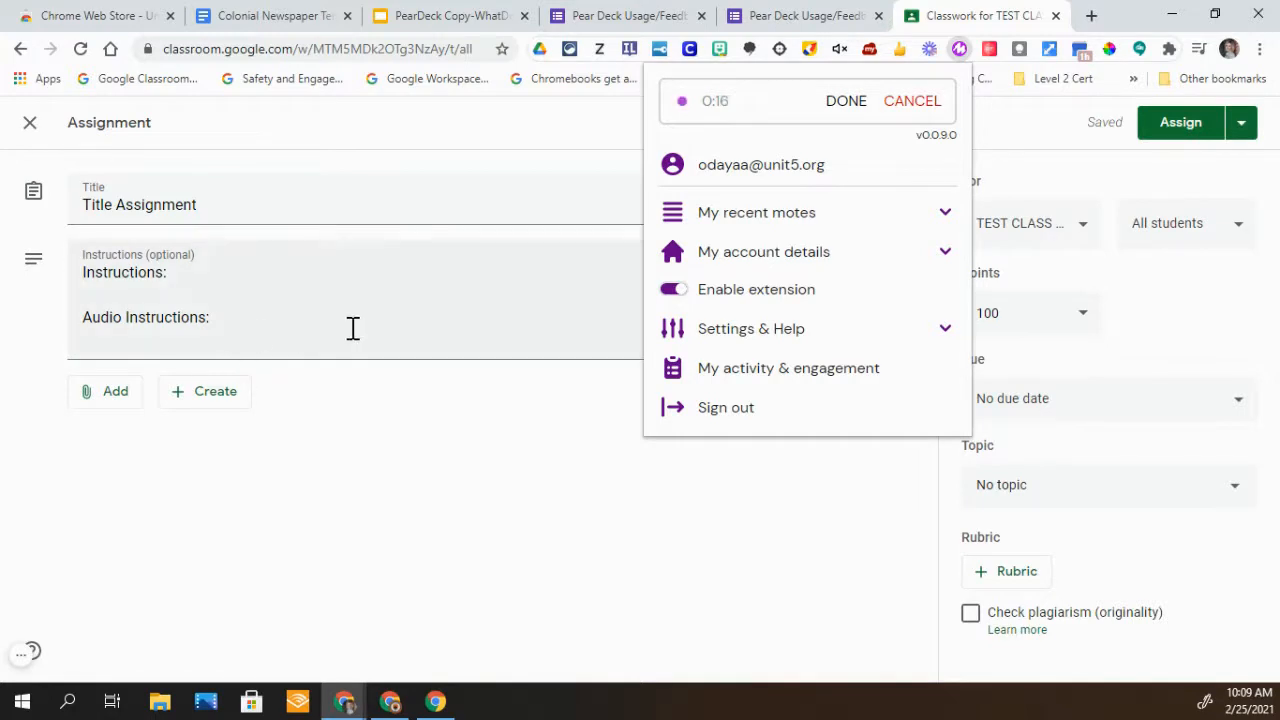
{"action": "left_click", "coordinate": [846, 101]}
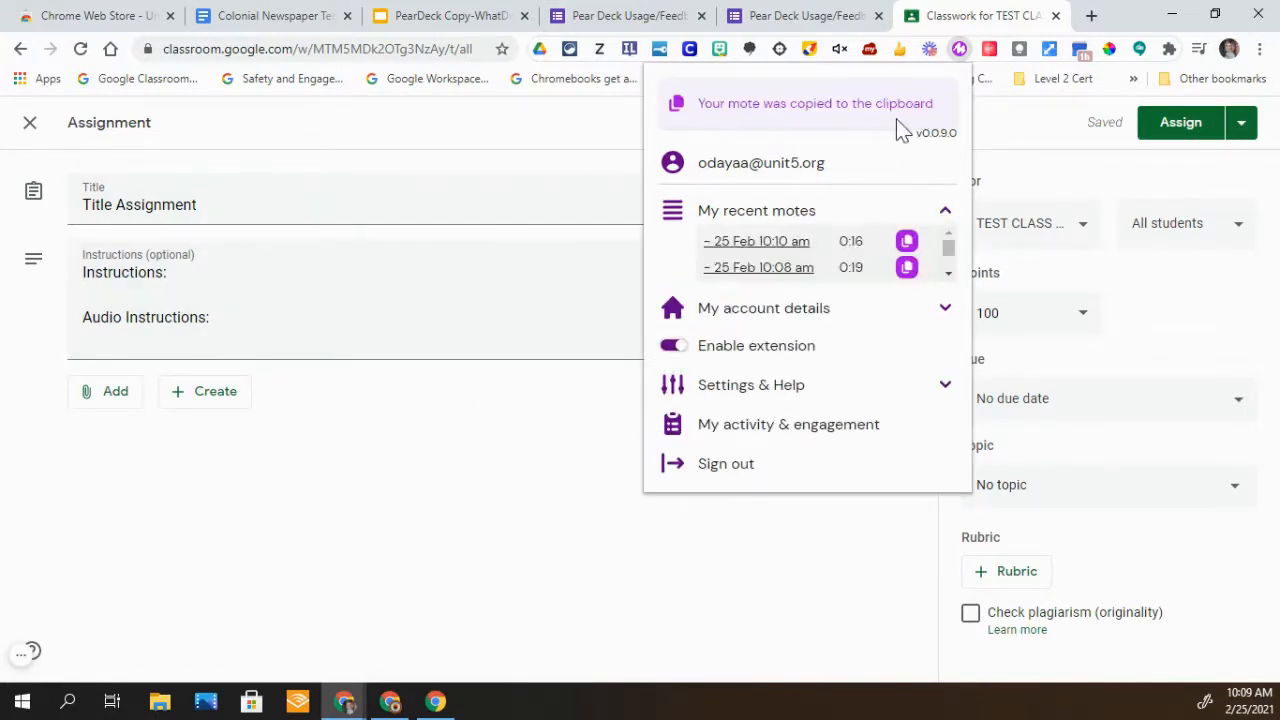
{"action": "left_click", "coordinate": [277, 320]}
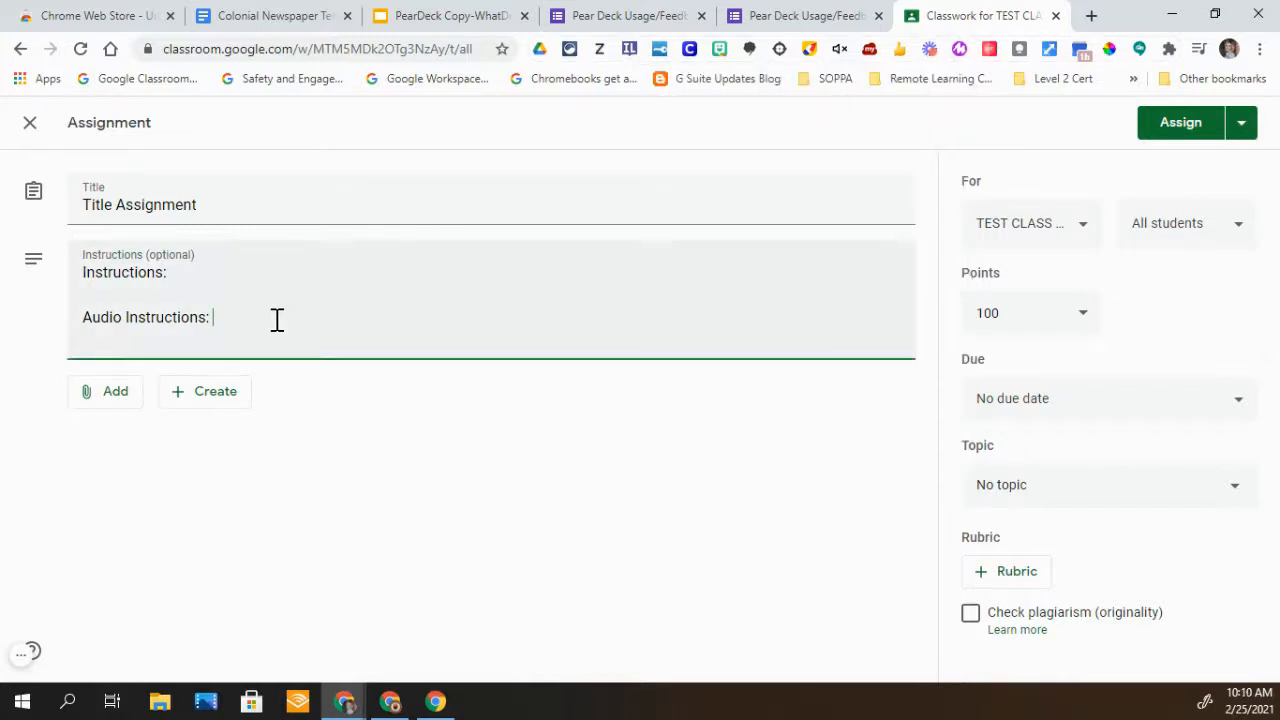
{"action": "key", "text": "ctrl+v"}
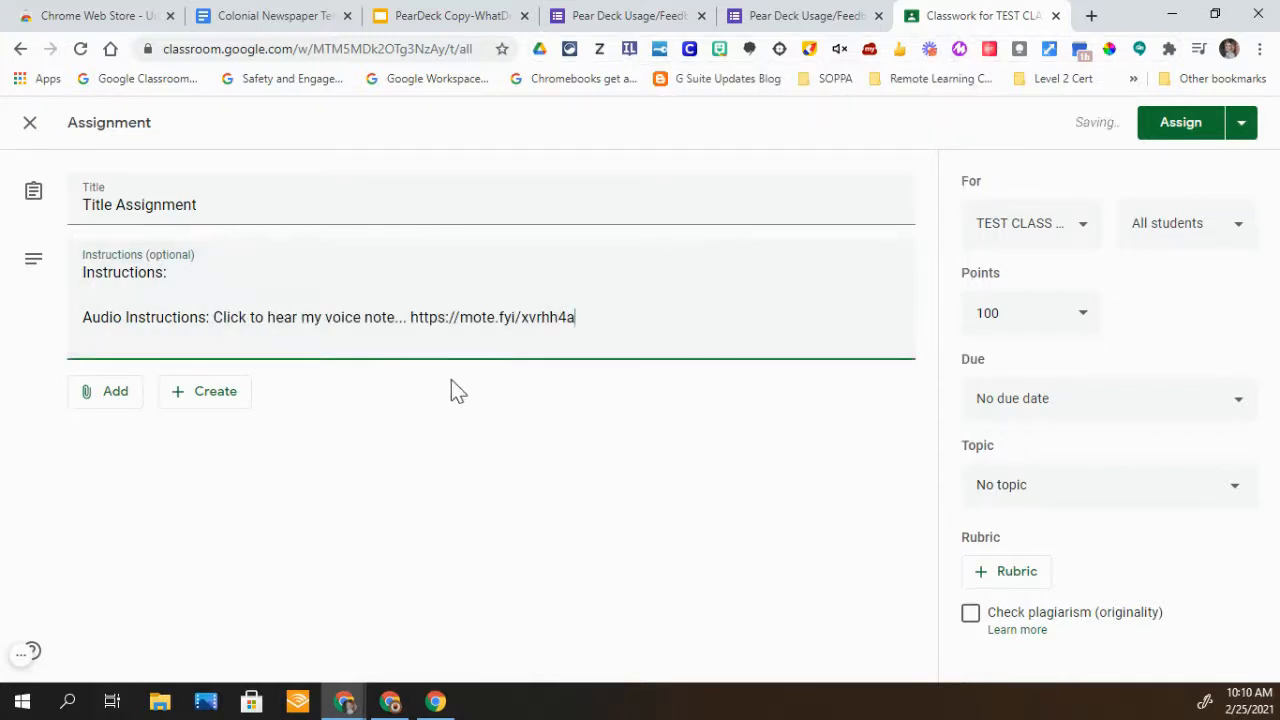
{"action": "left_click_drag", "start_coordinate": [211, 317], "coordinate": [399, 322]}
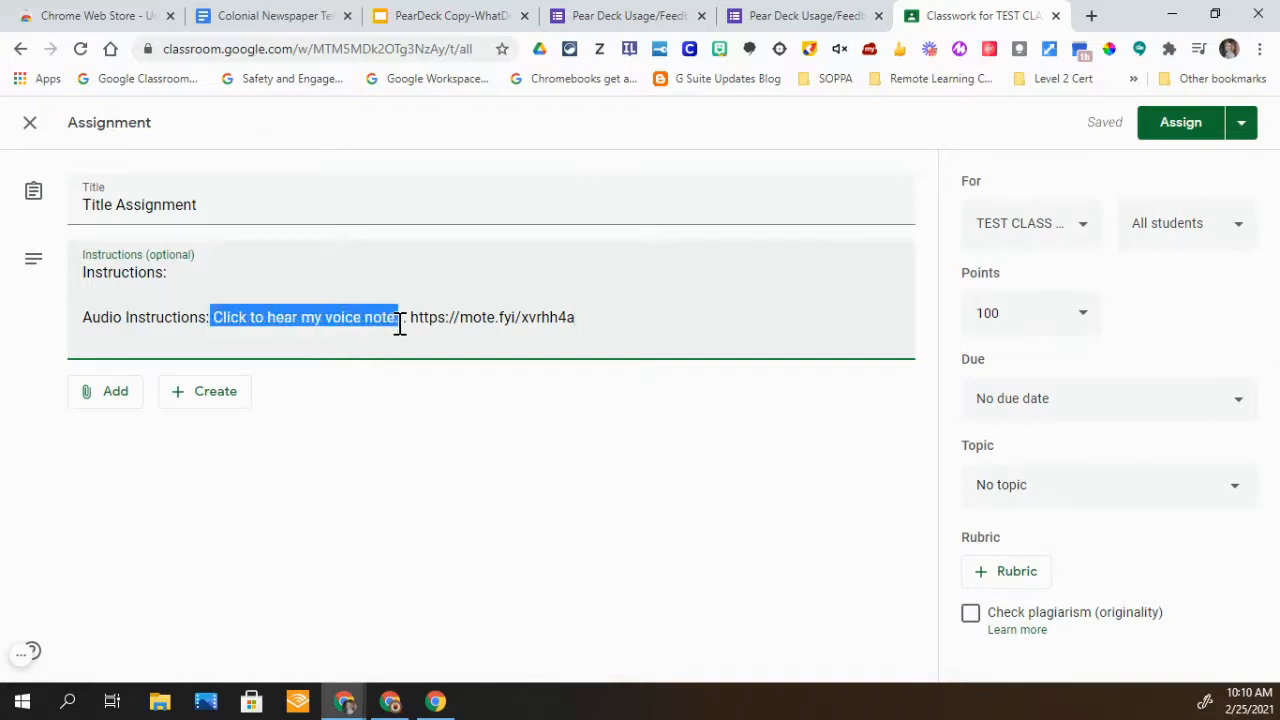
{"action": "key", "text": "BackSpace"}
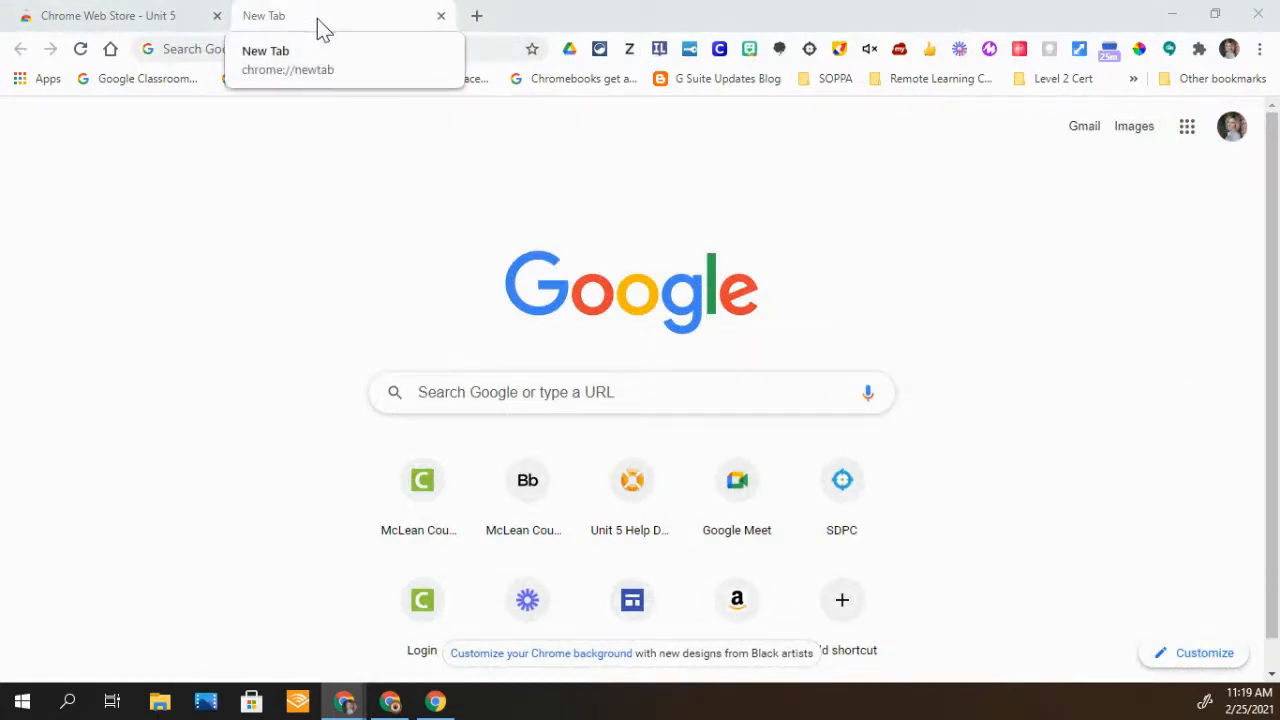
- Open the 25 Feb 10:10 am voice note from My recent motes and stop its playback
{"action": "left_click", "coordinate": [989, 50]}
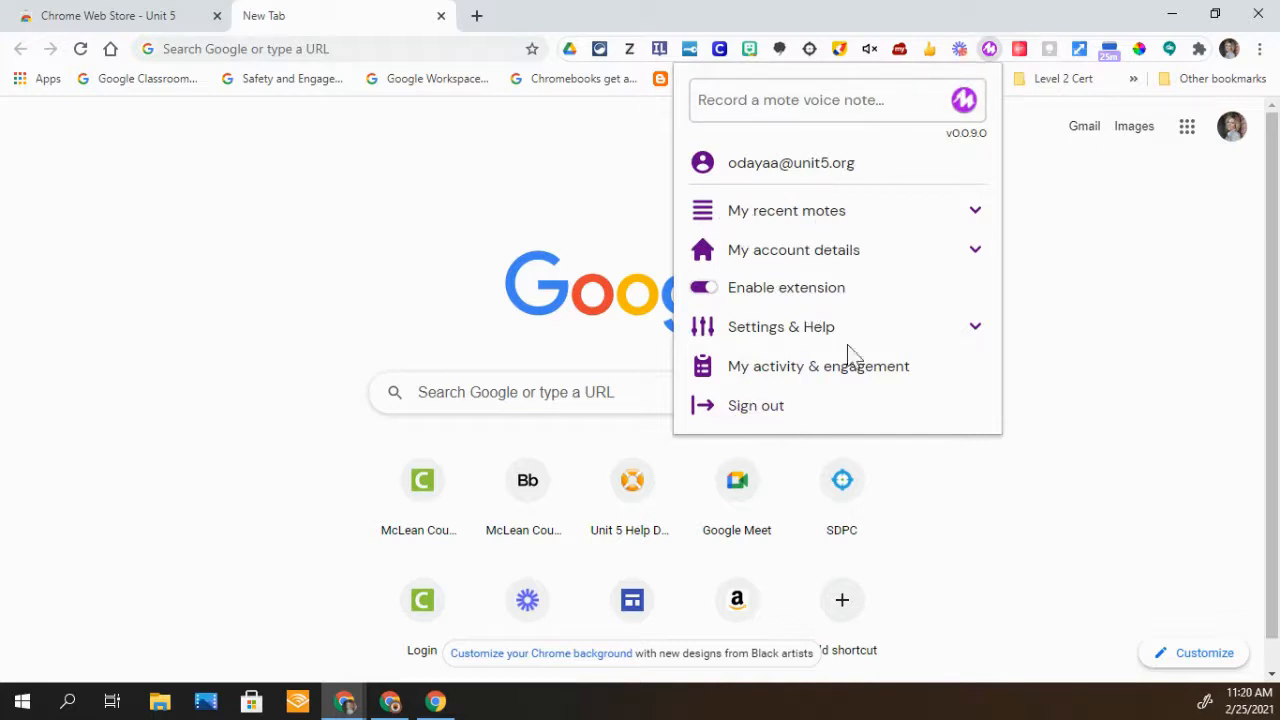
{"action": "left_click", "coordinate": [976, 214]}
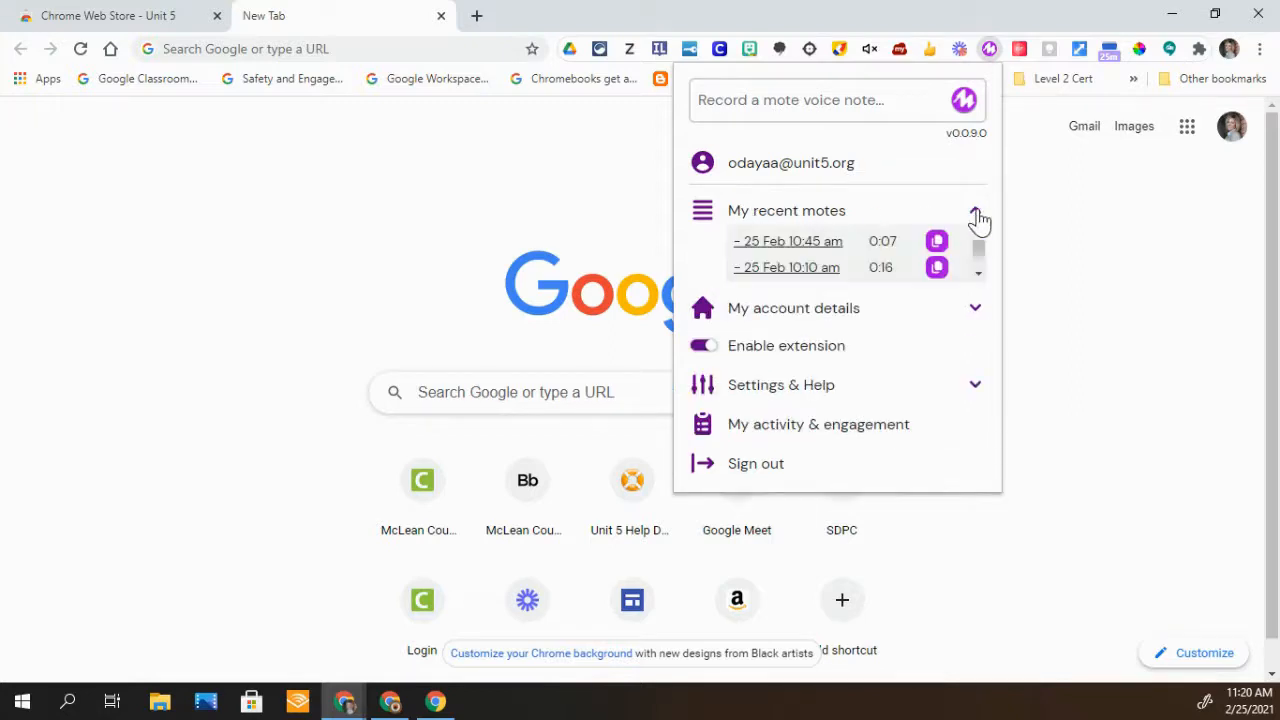
{"action": "left_click", "coordinate": [763, 268]}
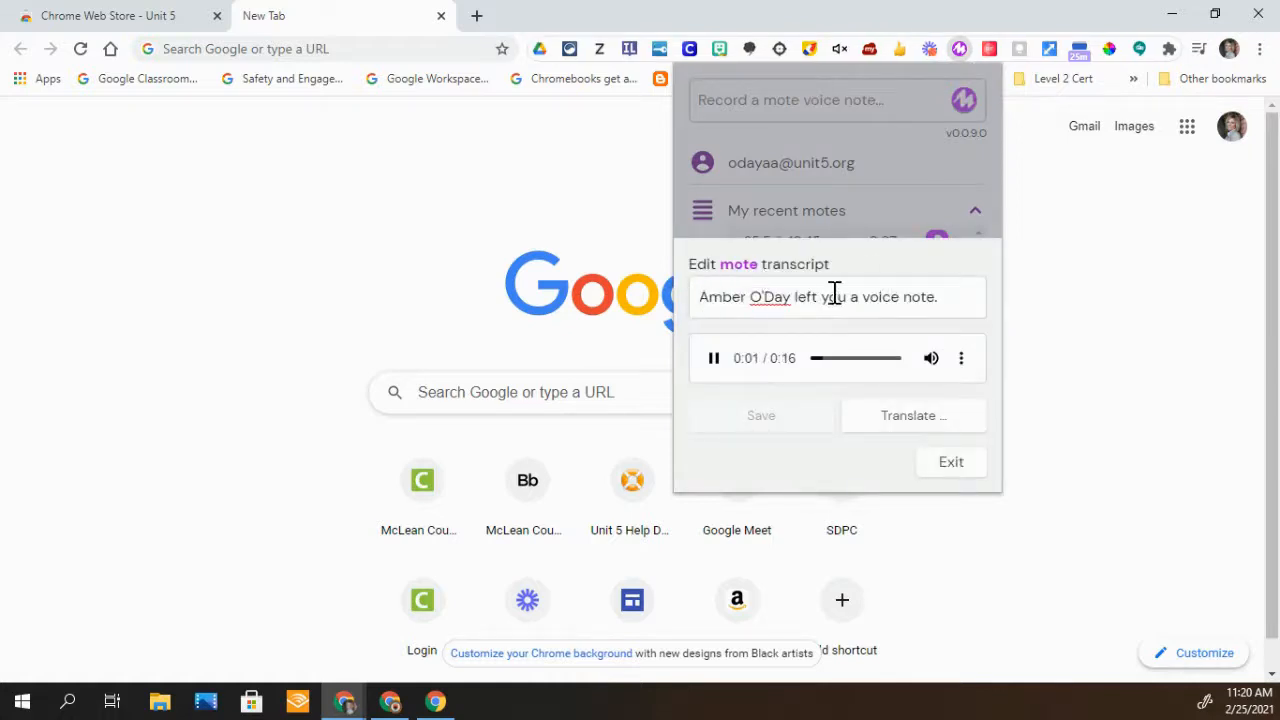
{"action": "left_click", "coordinate": [716, 360]}
- Replace its transcript with 'Paragraph Starters', save it, and exit the editor
{"action": "triple_click", "coordinate": [801, 300]}
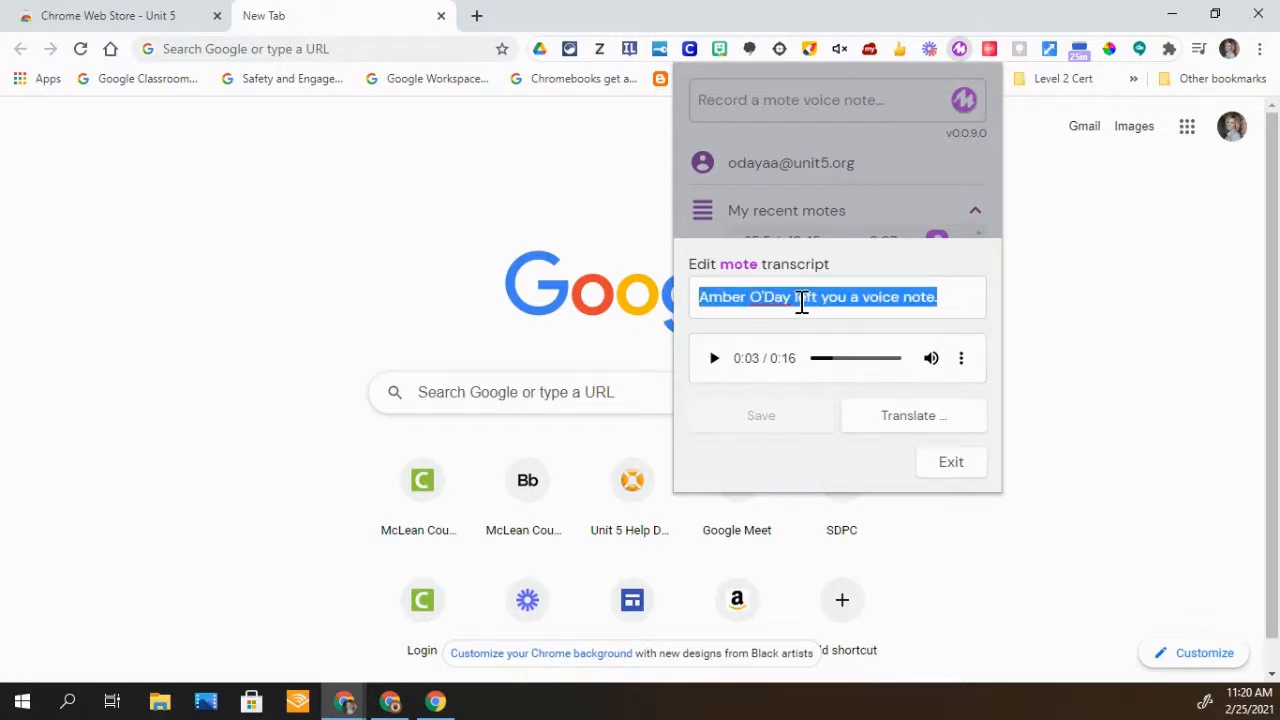
{"action": "type", "text": "Ph"}
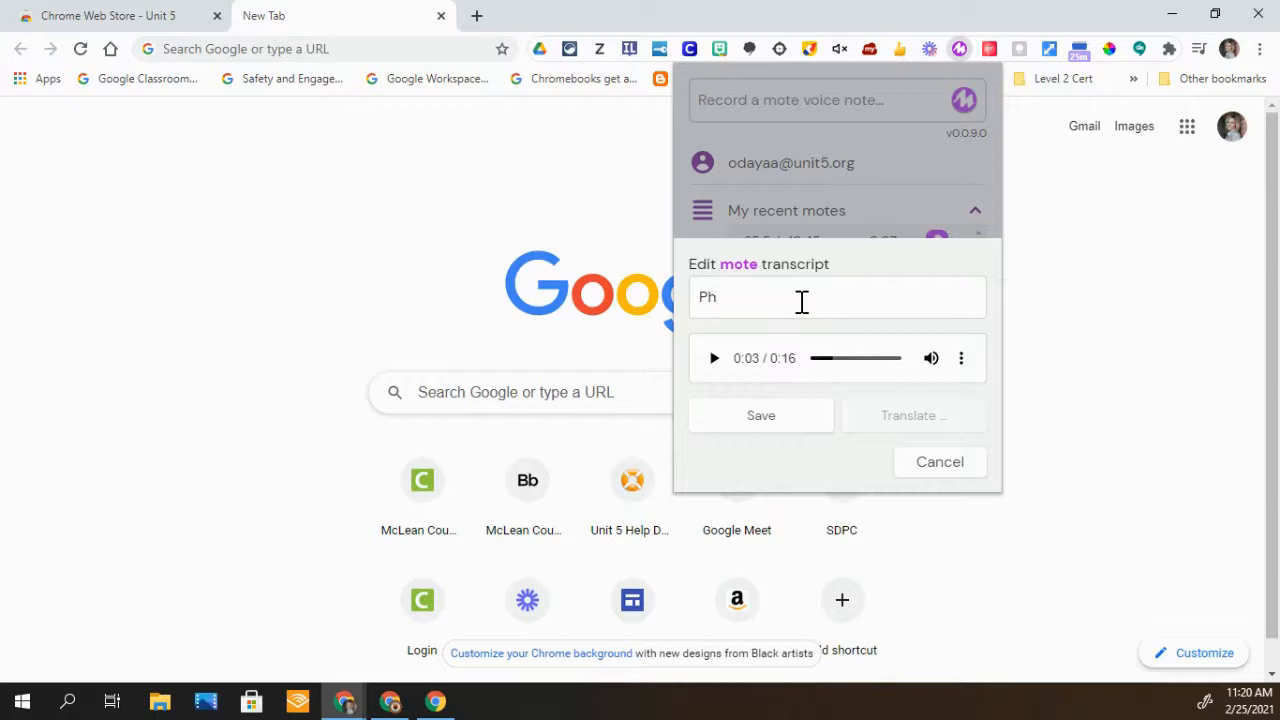
{"action": "type", "text": "aragraph Starters"}
{"action": "left_click", "coordinate": [762, 418]}
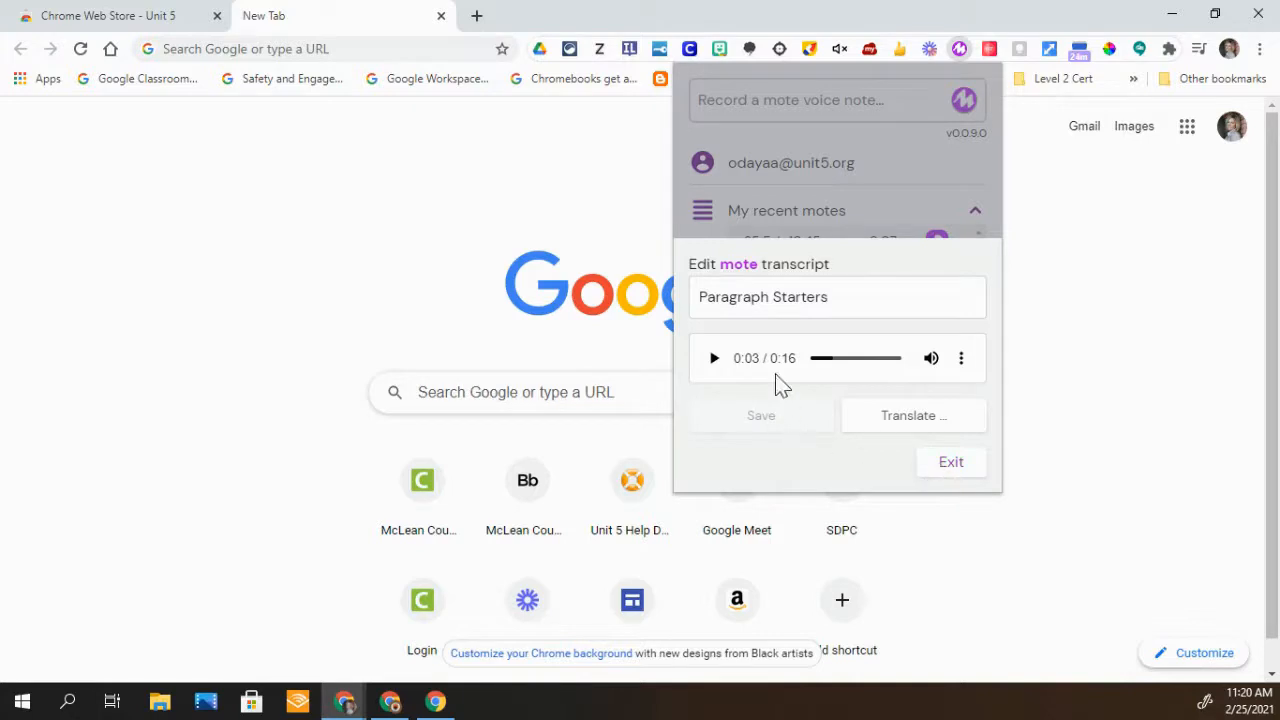
{"action": "left_click", "coordinate": [952, 465]}
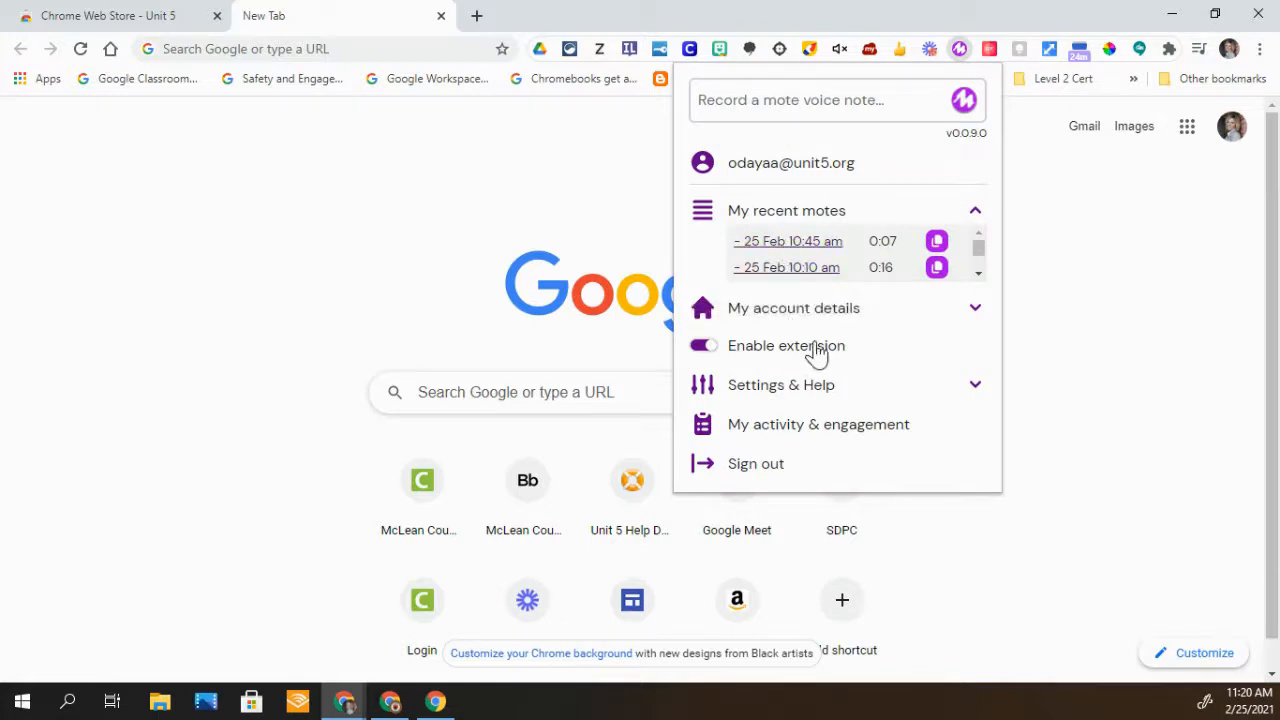
- Open the My activity page, browse the voice note list, and view the Punctuation note's original context
{"action": "left_click", "coordinate": [817, 427]}
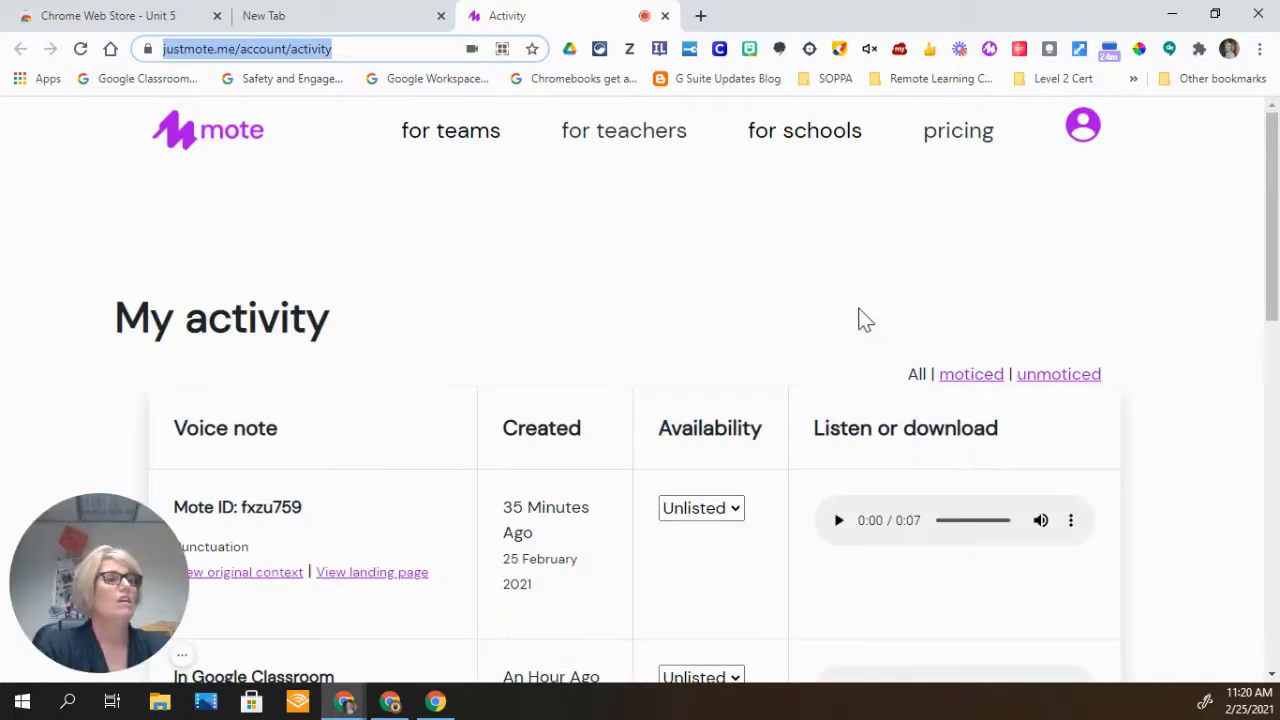
{"action": "mouse_move", "coordinate": [102, 527]}
{"action": "left_mouse_down"}
{"action": "mouse_move", "coordinate": [1106, 500]}
{"action": "mouse_move", "coordinate": [1166, 527]}
{"action": "left_mouse_up"}
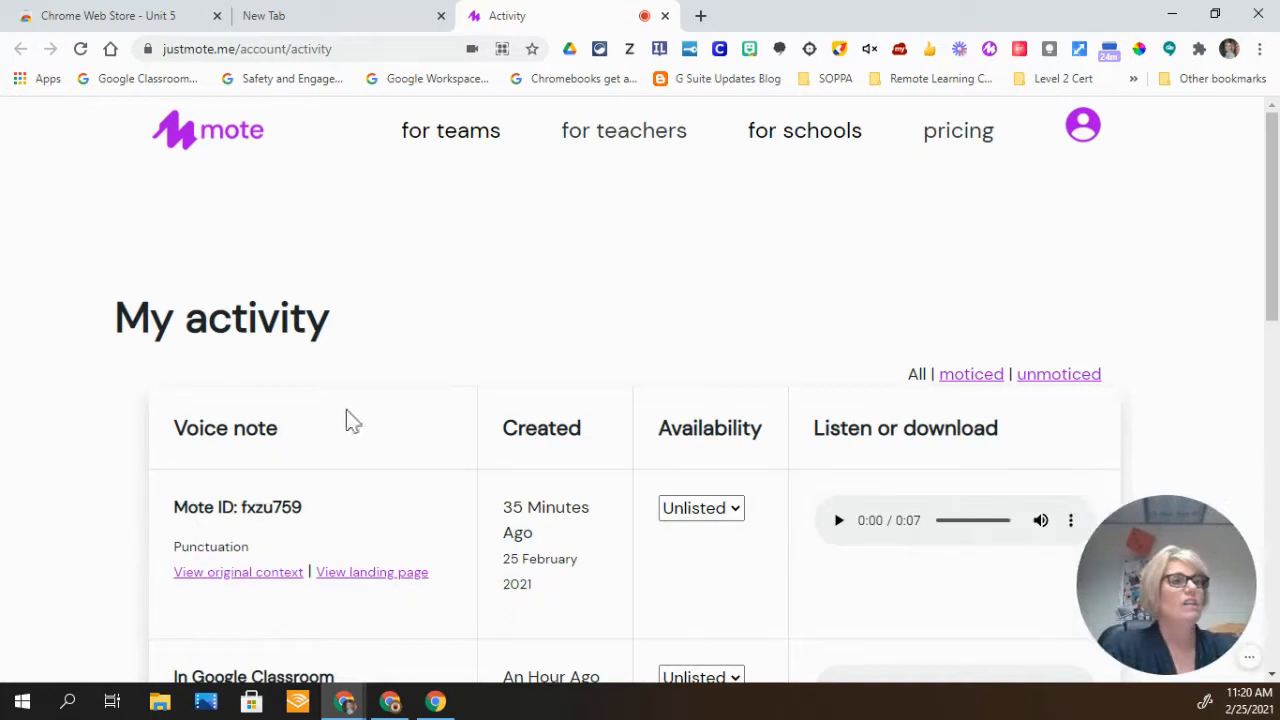
{"action": "scroll", "coordinate": [346, 420], "scroll_direction": "down", "scroll_amount": 2}
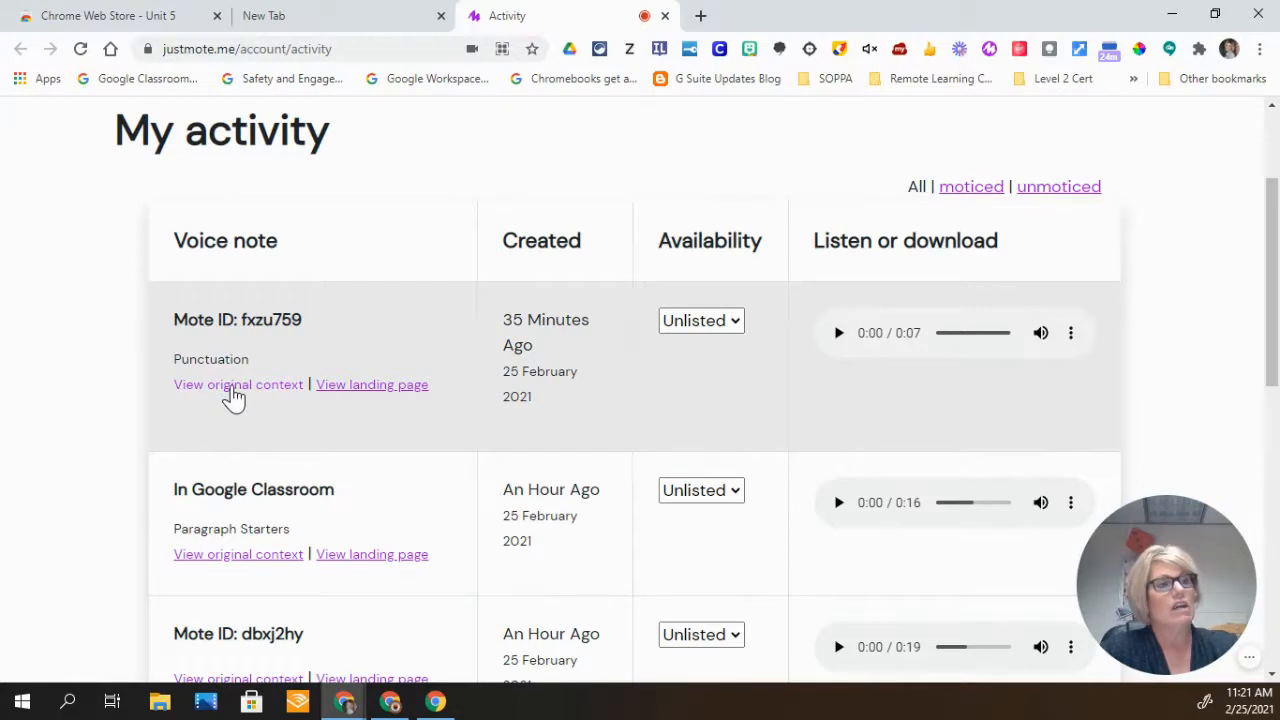
{"action": "left_click", "coordinate": [233, 390]}
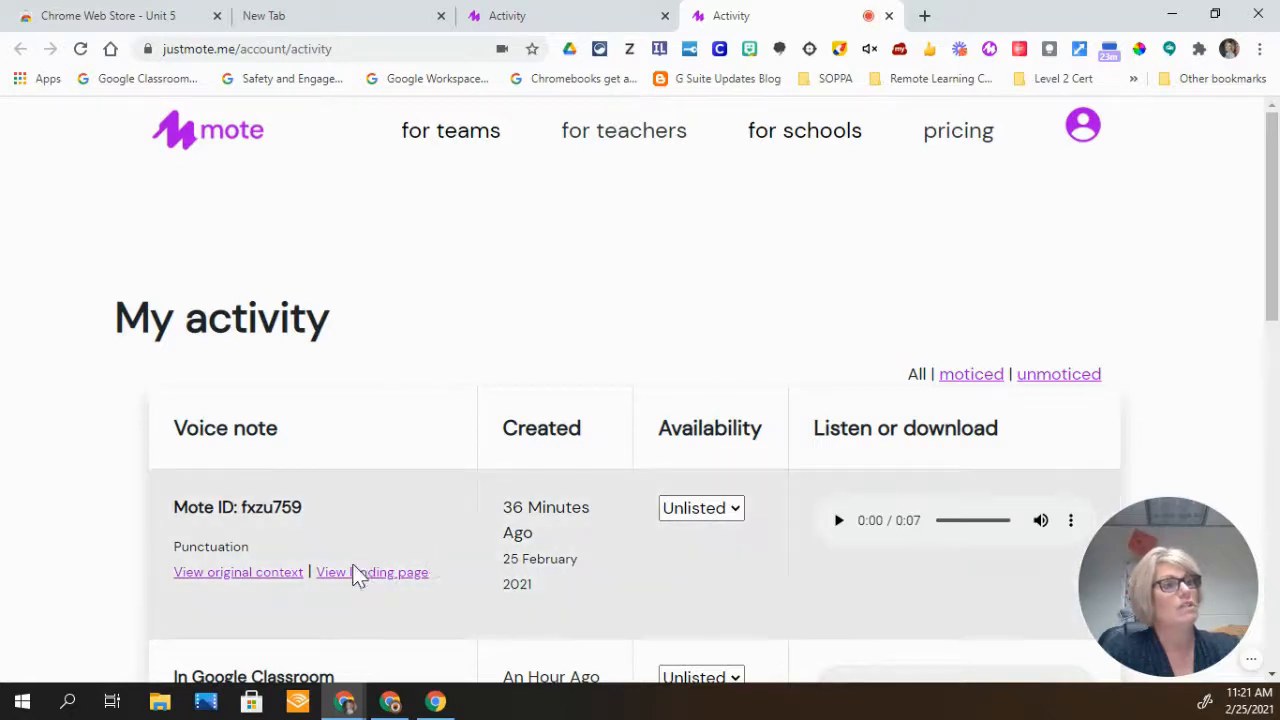
{"action": "scroll", "coordinate": [450, 460], "scroll_direction": "down", "scroll_amount": 1}
{"action": "scroll", "coordinate": [400, 465], "scroll_direction": "down", "scroll_amount": 5}
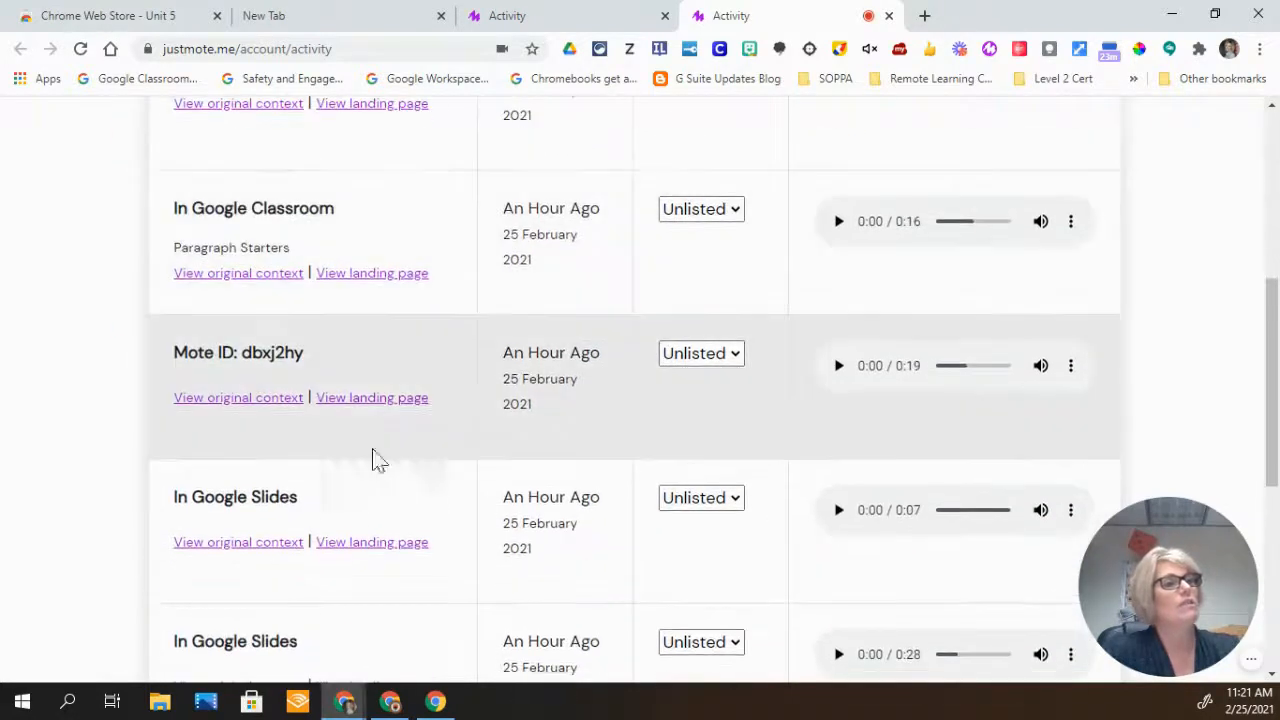
- View the Pear Deck Usage/Feedback form holding the dbxj2hy link, then return to the activity list
{"action": "left_click", "coordinate": [250, 400]}
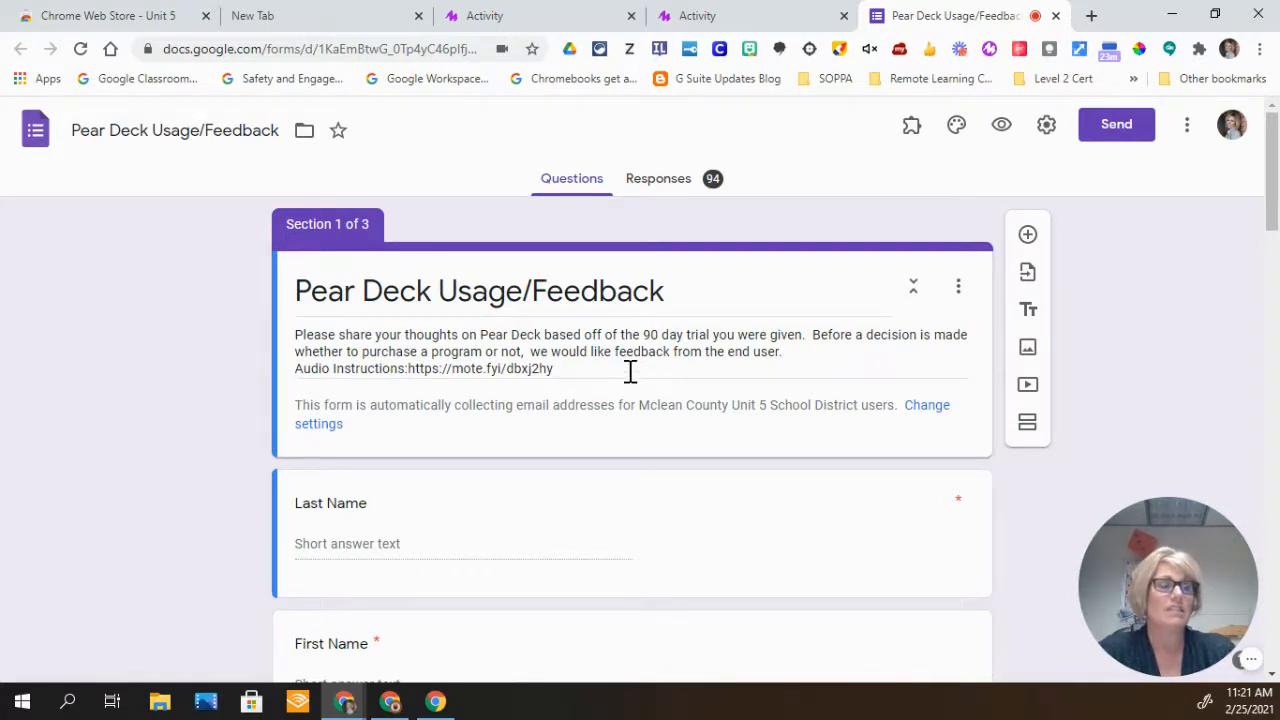
{"action": "left_click", "coordinate": [757, 22]}
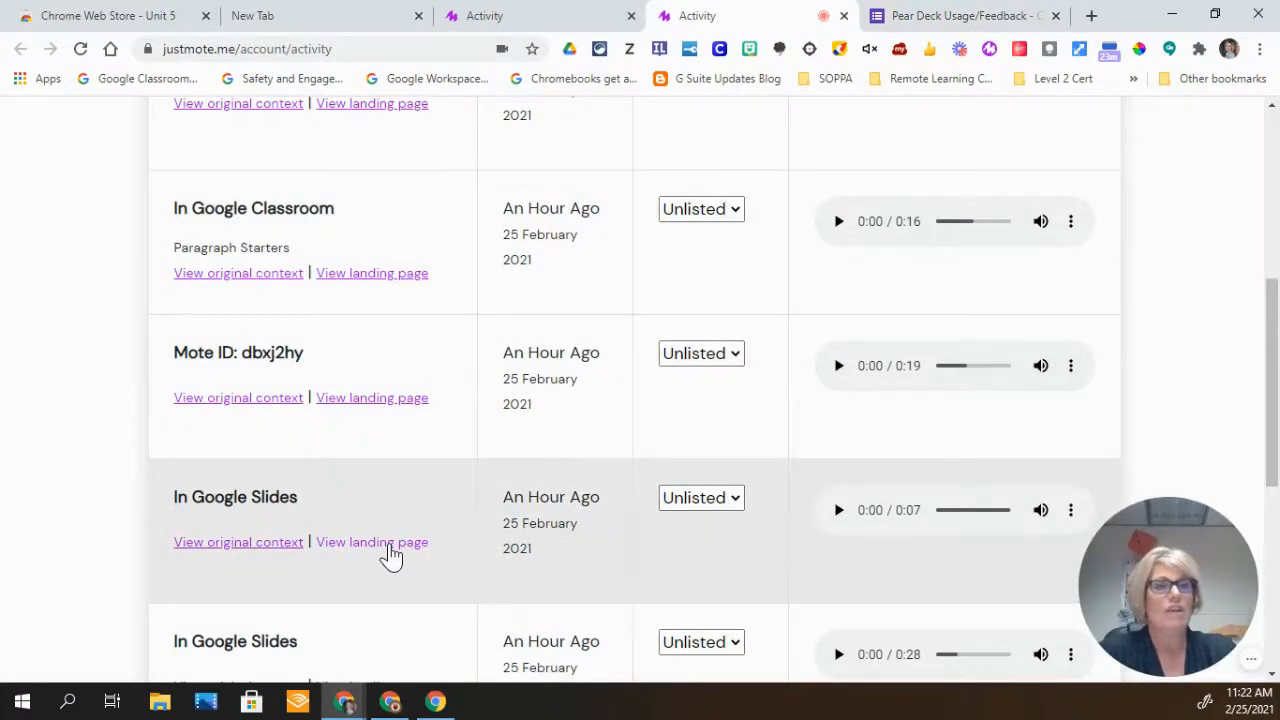
- Play and pause the 7-second In Google Slides note on its landing page
{"action": "left_click", "coordinate": [390, 544]}
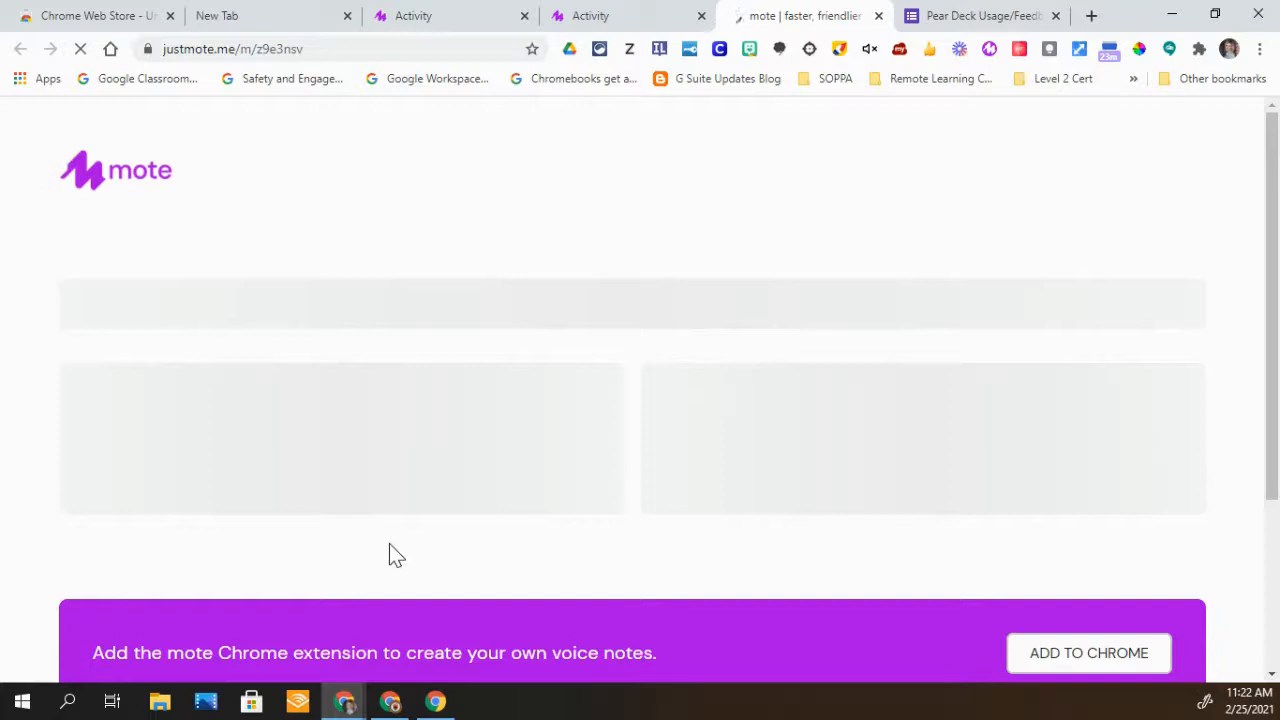
{"action": "left_click", "coordinate": [81, 392]}
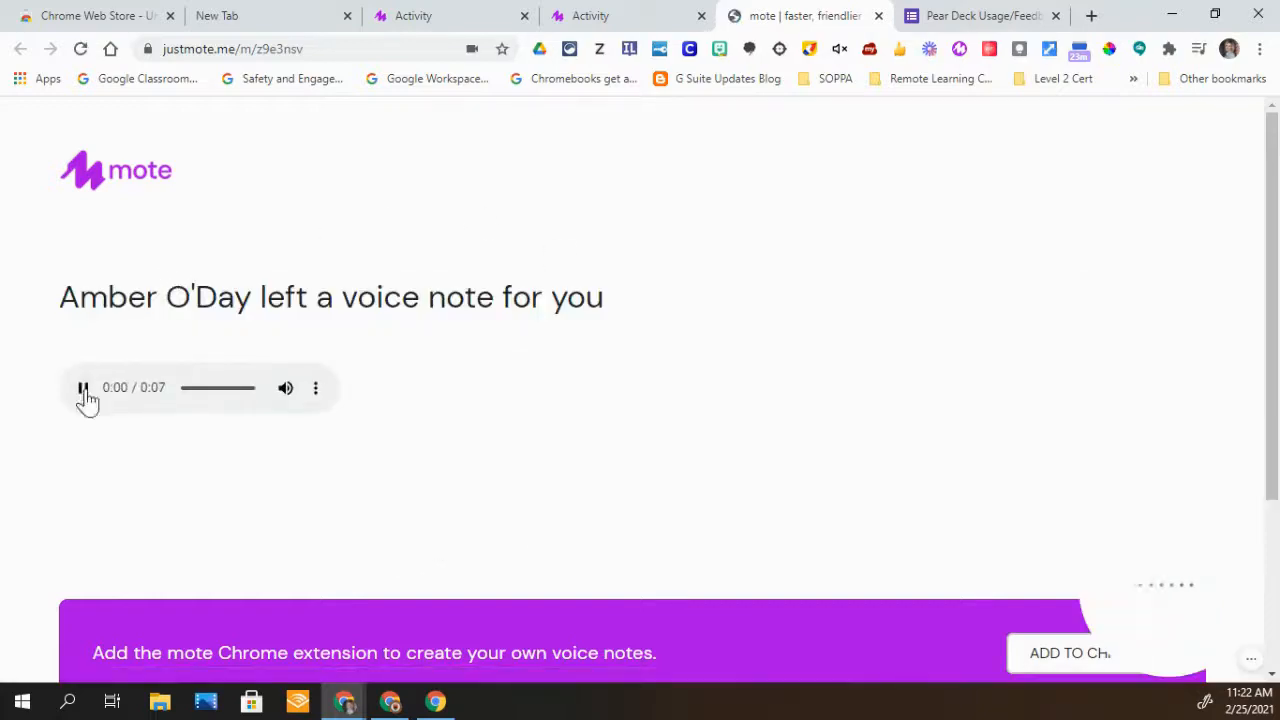
{"action": "left_click", "coordinate": [81, 392]}
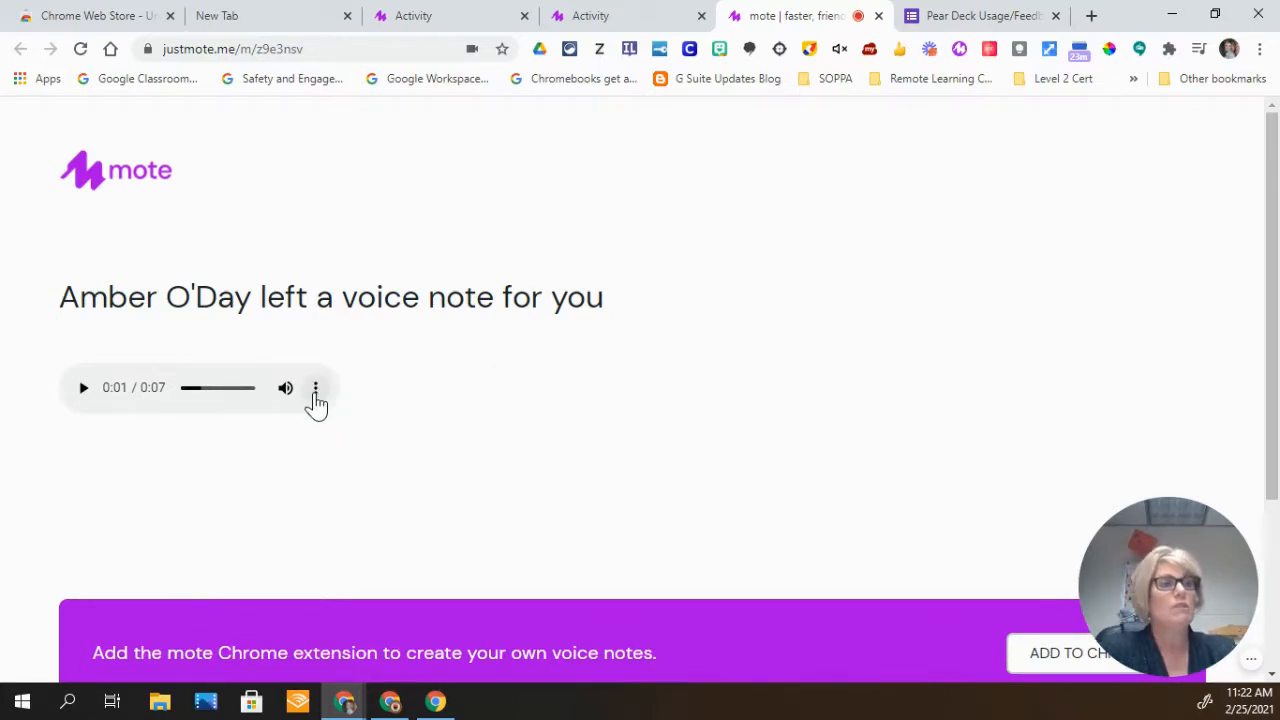
- Return to the activity list and bring up Download for the Paragraph Starters note
{"action": "left_click", "coordinate": [315, 395]}
{"action": "left_click", "coordinate": [690, 348]}
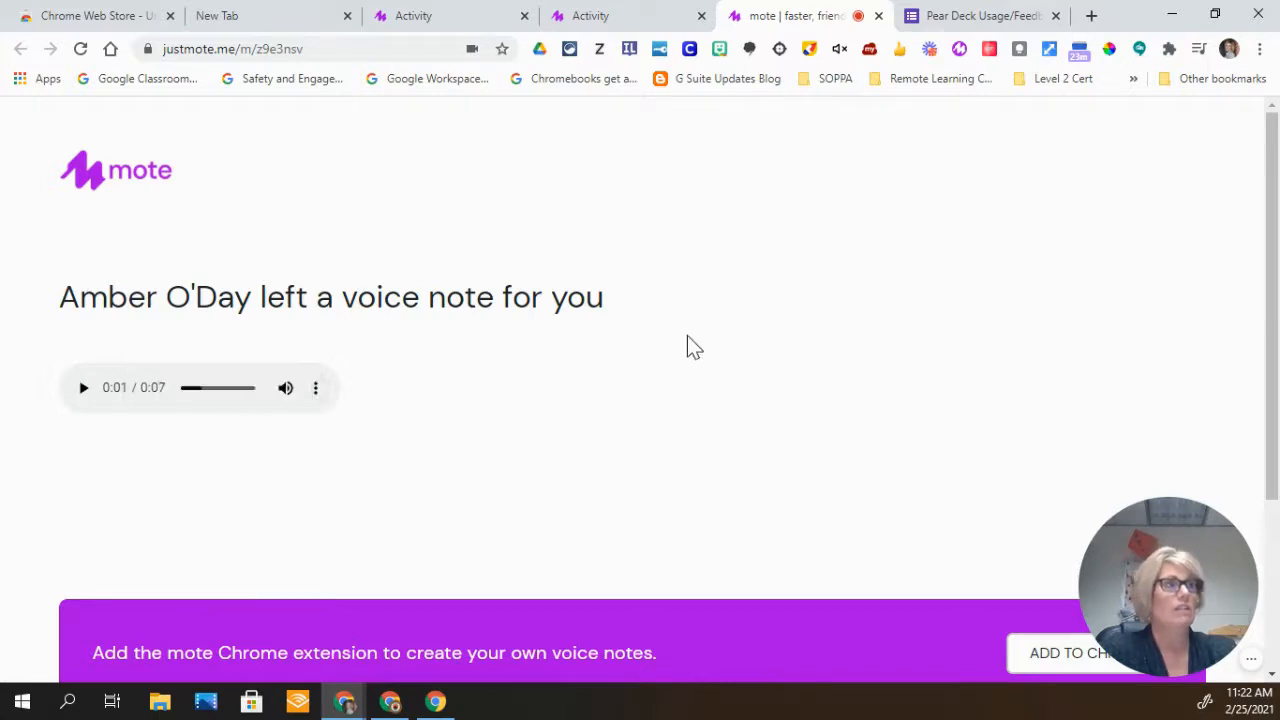
{"action": "left_click", "coordinate": [666, 18]}
{"action": "left_click", "coordinate": [1070, 228]}
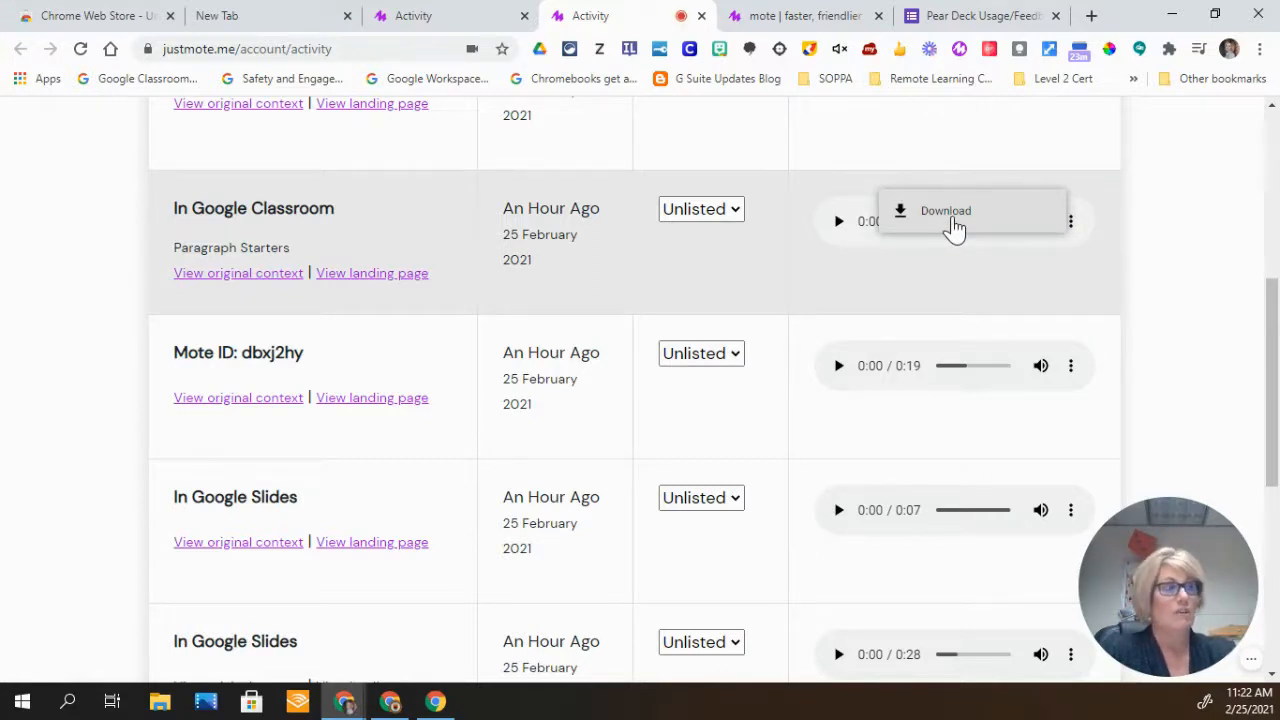
- Cancel the xvrhh4a.mp3 download and open the Punctuation note's Availability dropdown
{"action": "left_click", "coordinate": [954, 228]}
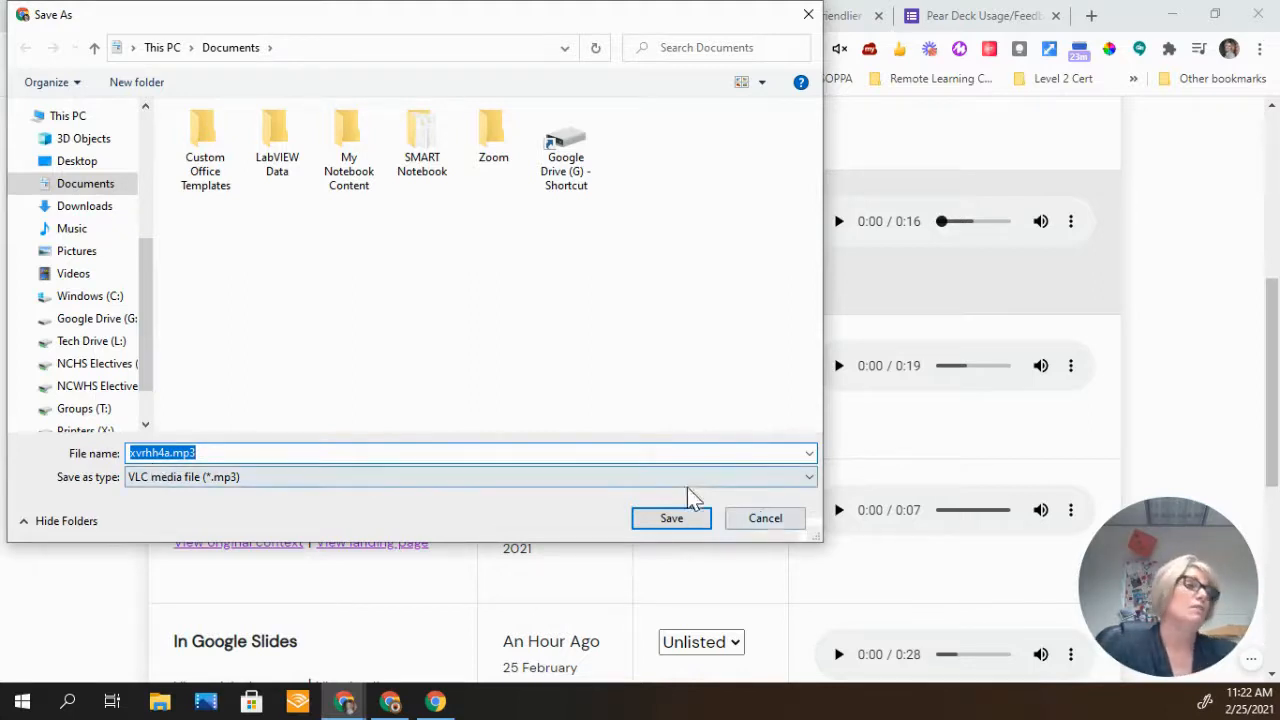
{"action": "left_click", "coordinate": [765, 524]}
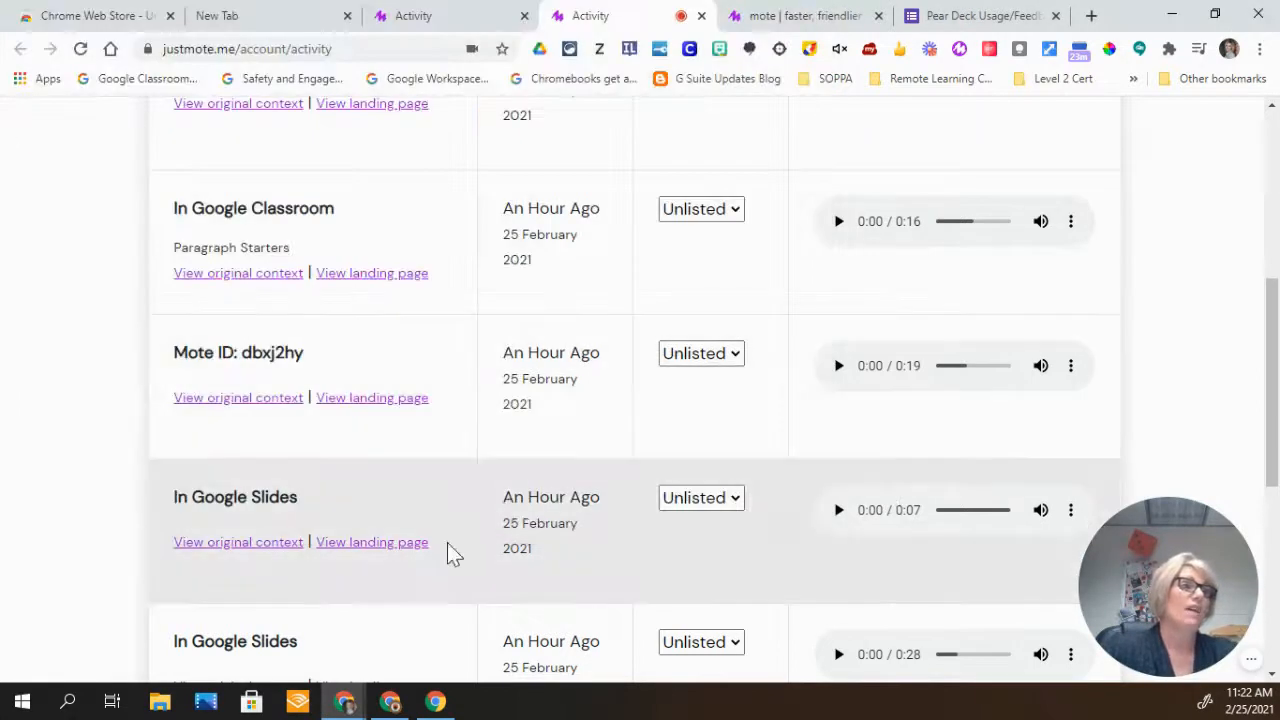
{"action": "scroll", "coordinate": [615, 553], "scroll_direction": "down", "scroll_amount": 1}
{"action": "scroll", "coordinate": [726, 476], "scroll_direction": "up", "scroll_amount": 3}
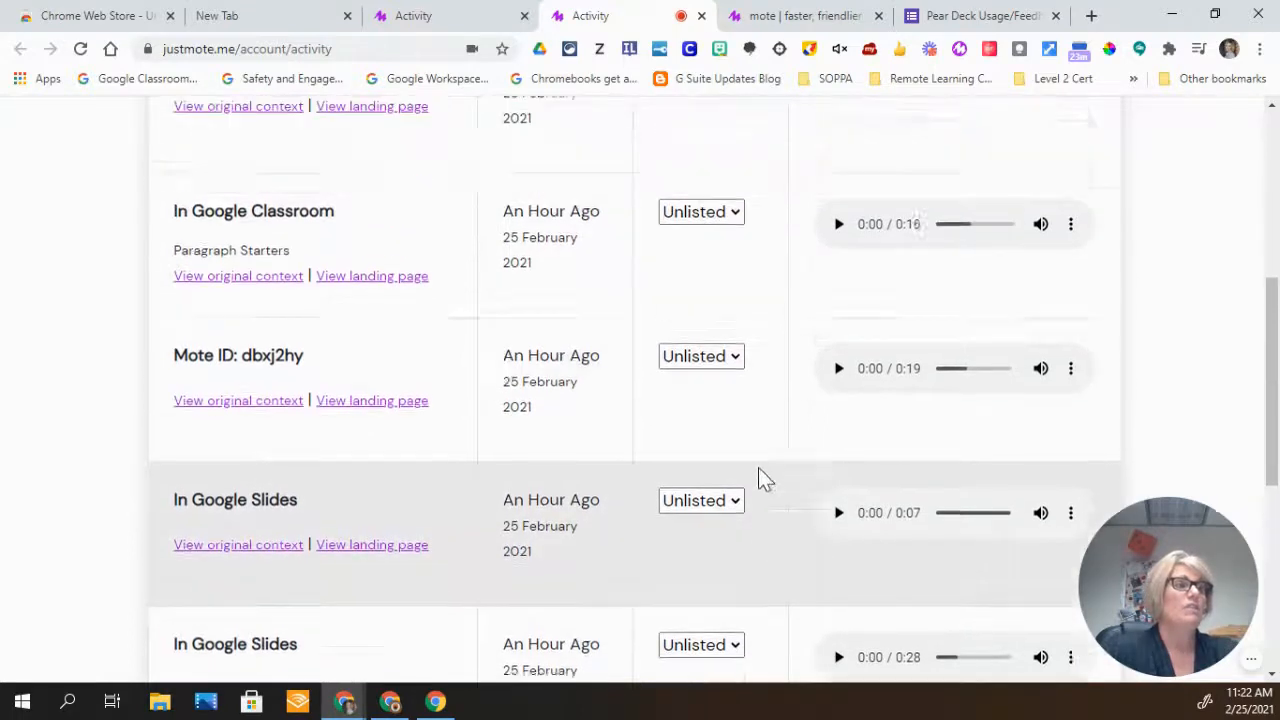
{"action": "left_click", "coordinate": [733, 228]}
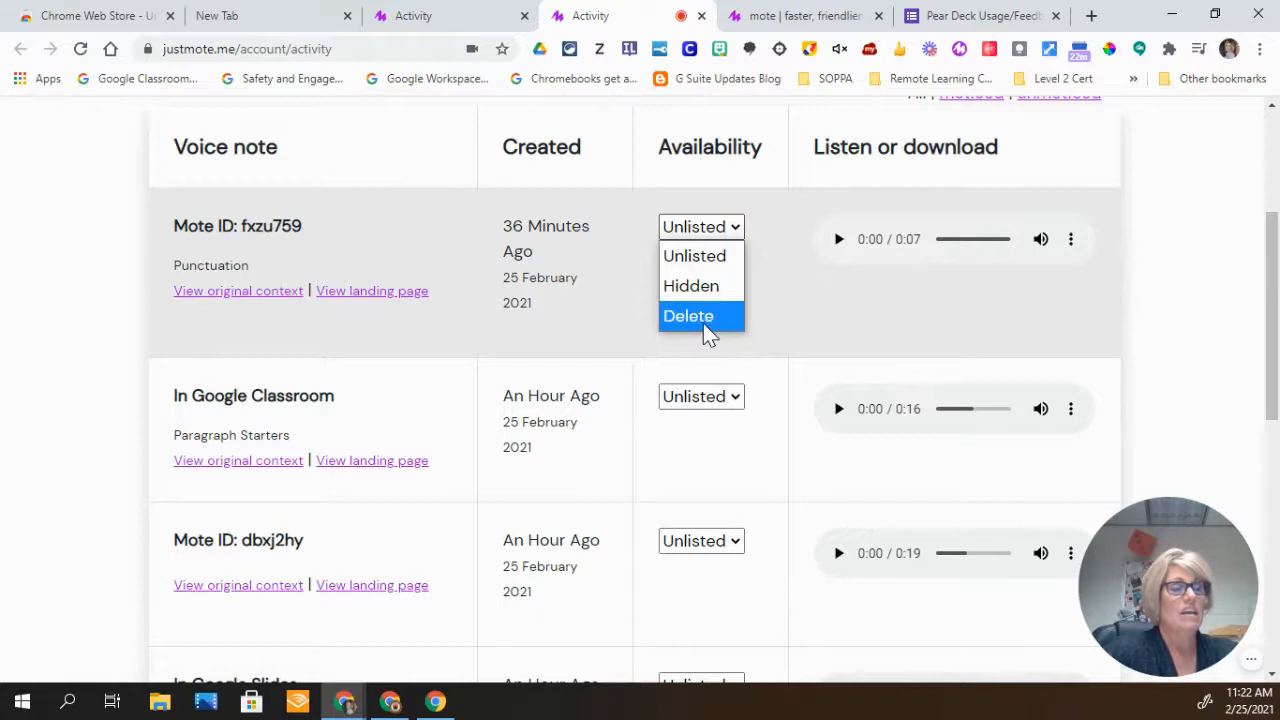
- Delete the 15-second In Google Docs voice note, confirming by typing DELETE
{"action": "scroll", "coordinate": [745, 490], "scroll_direction": "down", "scroll_amount": 6}
{"action": "left_click", "coordinate": [697, 506]}
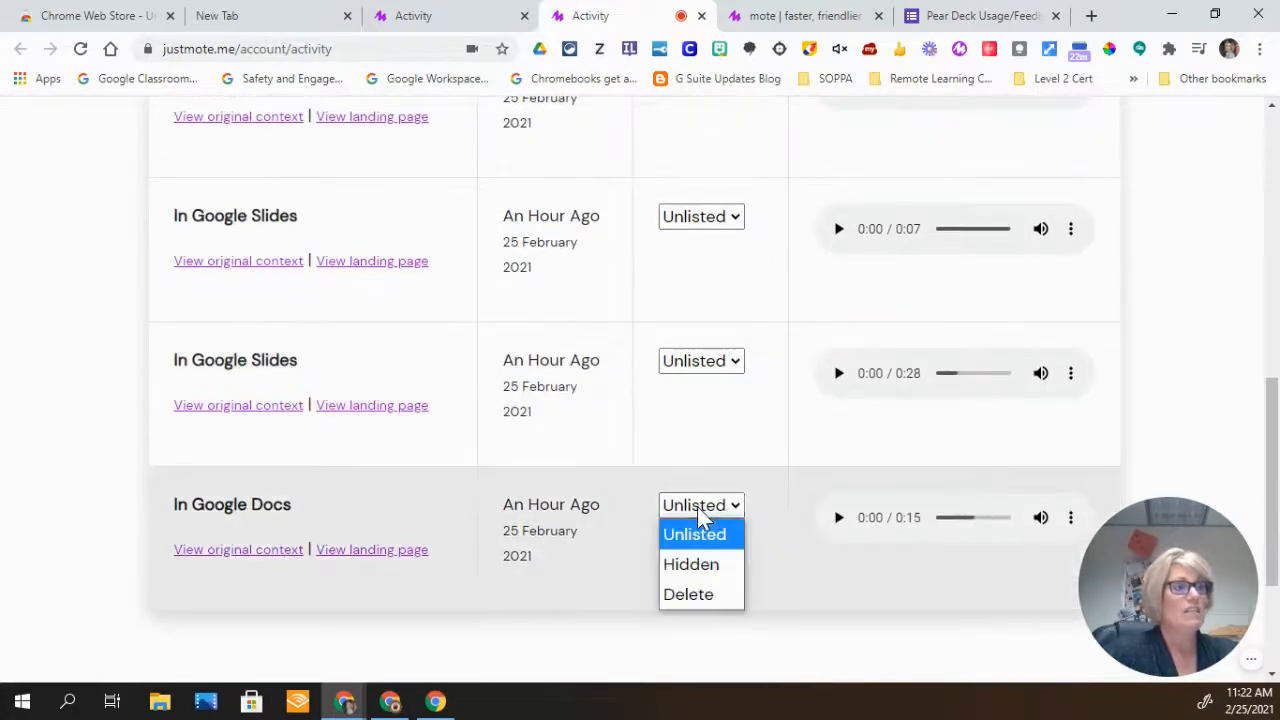
{"action": "left_click", "coordinate": [704, 592]}
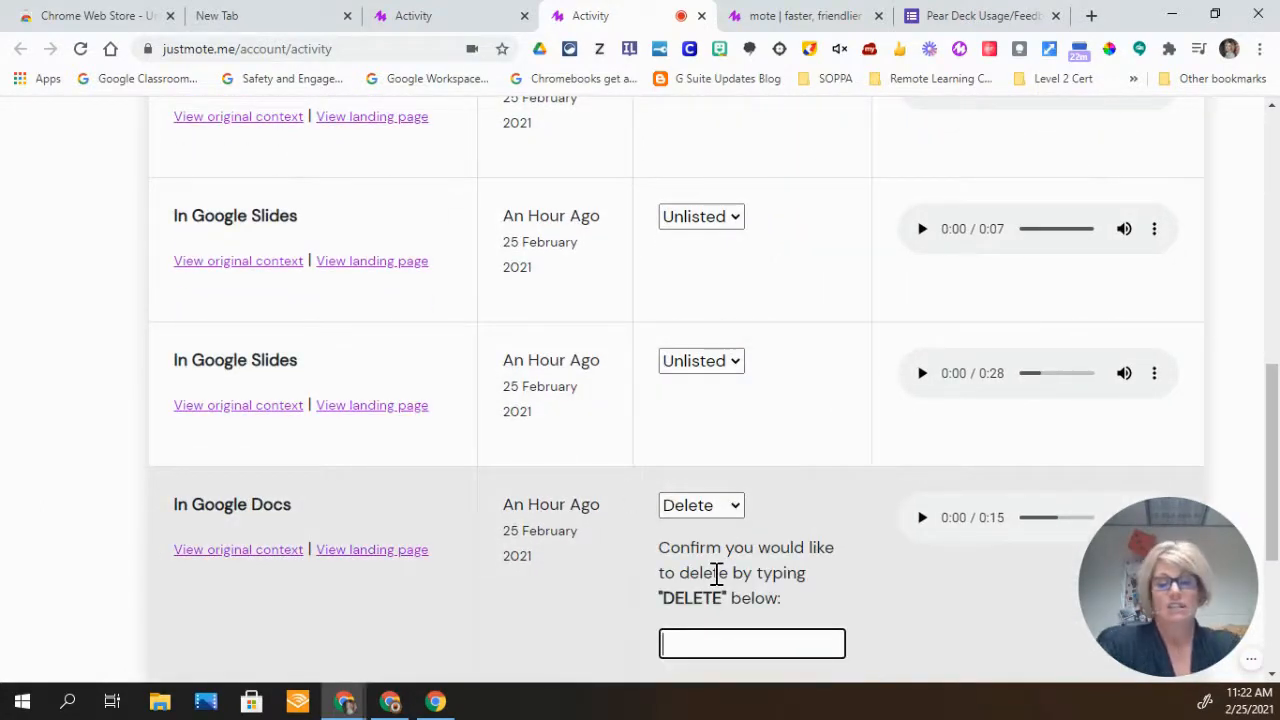
{"action": "type", "text": "DELET"}
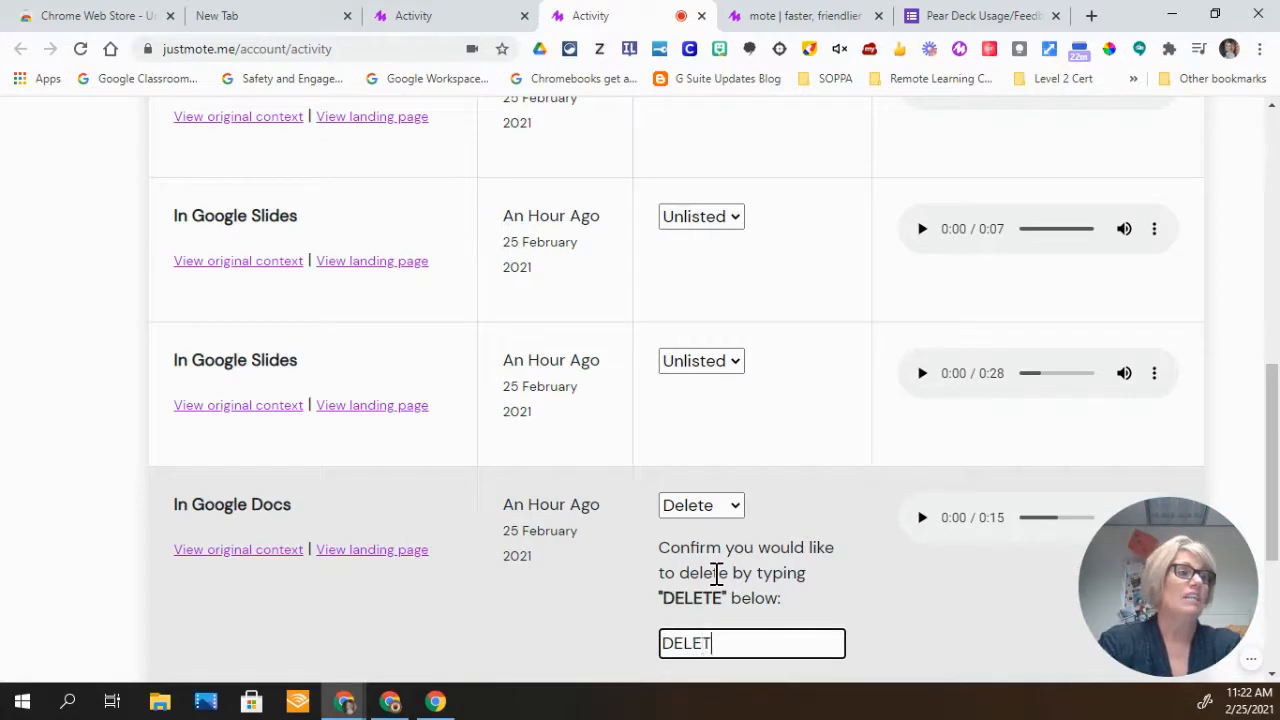
{"action": "type", "text": "E"}
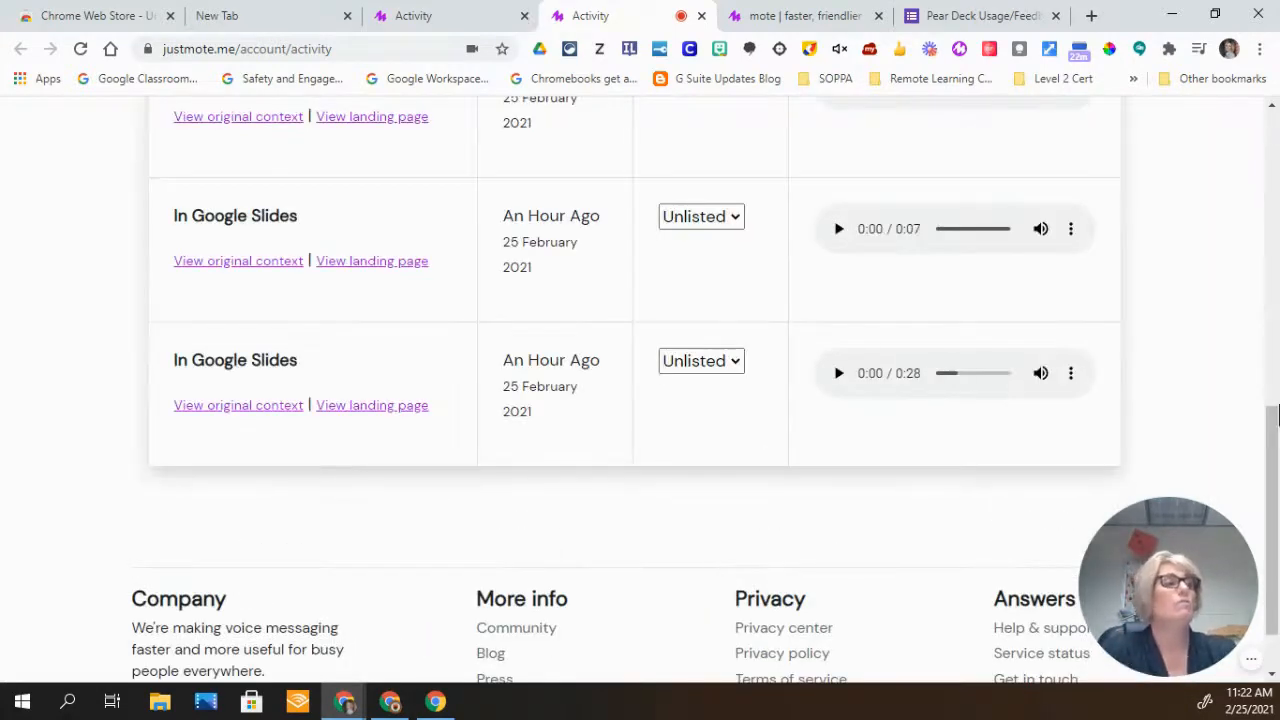
{"action": "scroll", "coordinate": [1206, 426], "scroll_direction": "up", "scroll_amount": 5}
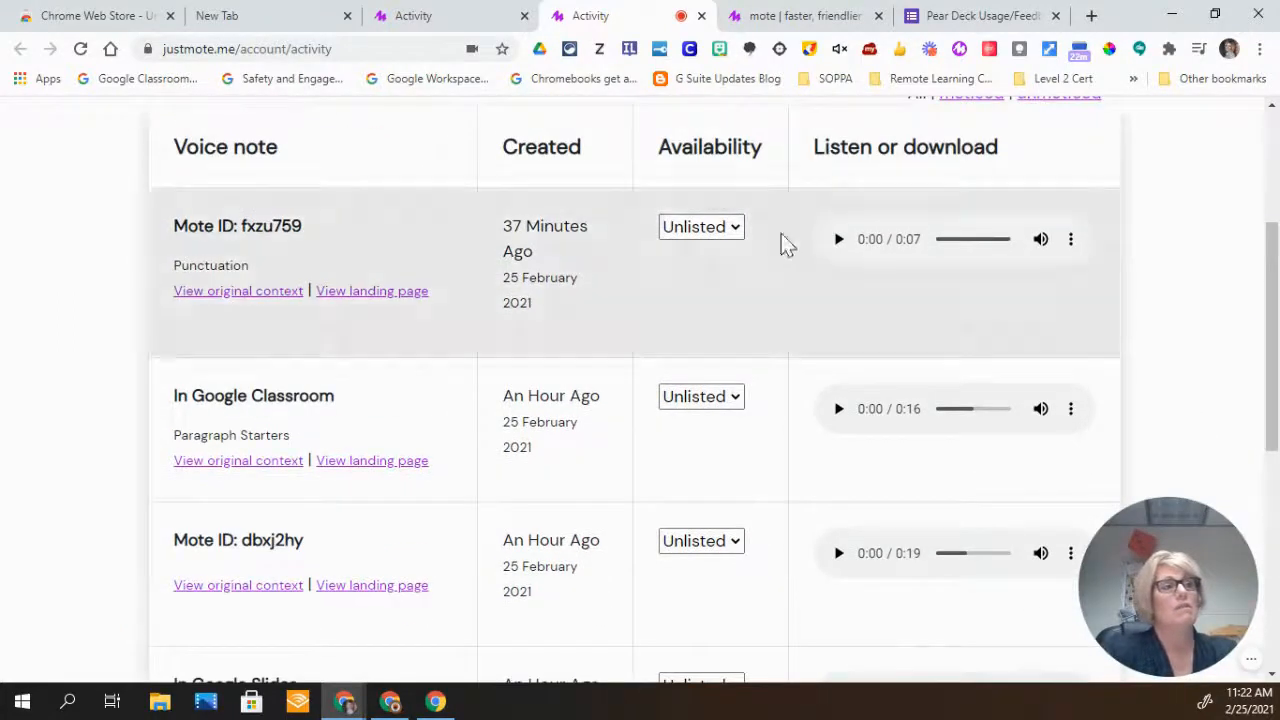
{"action": "scroll", "coordinate": [505, 625], "scroll_direction": "down", "scroll_amount": 2}
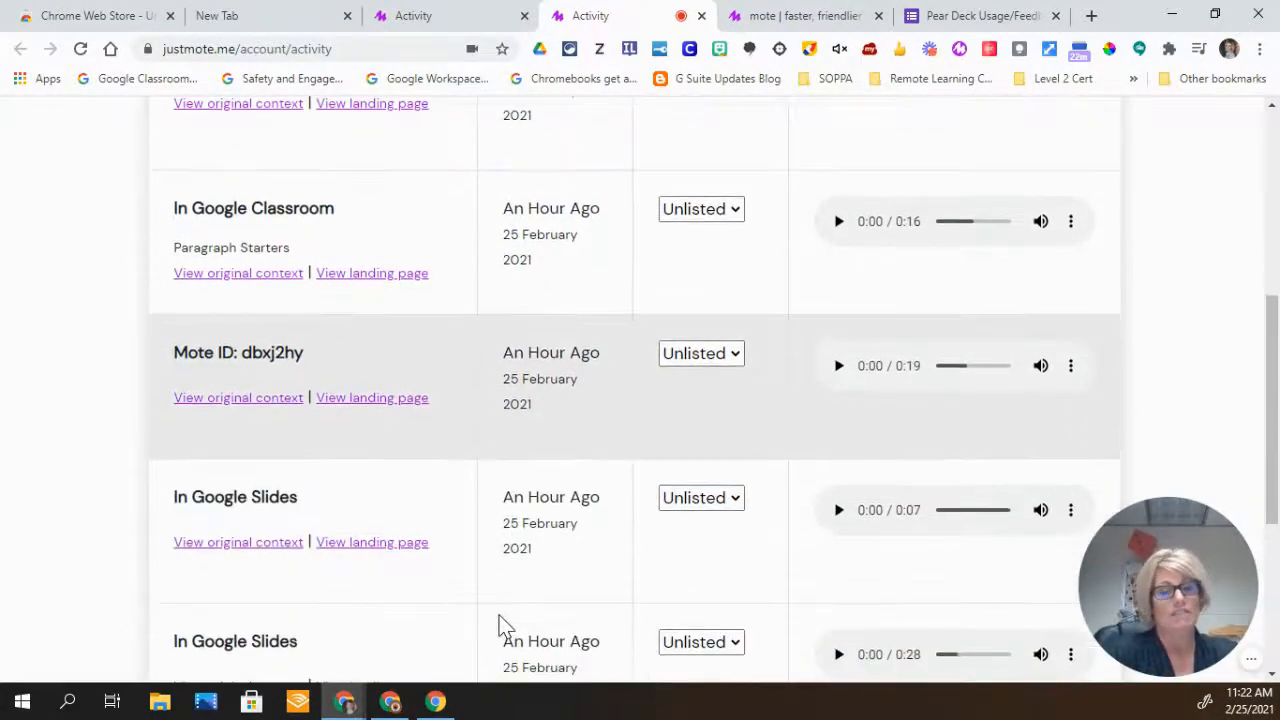
{"action": "scroll", "coordinate": [505, 625], "scroll_direction": "up", "scroll_amount": 4}
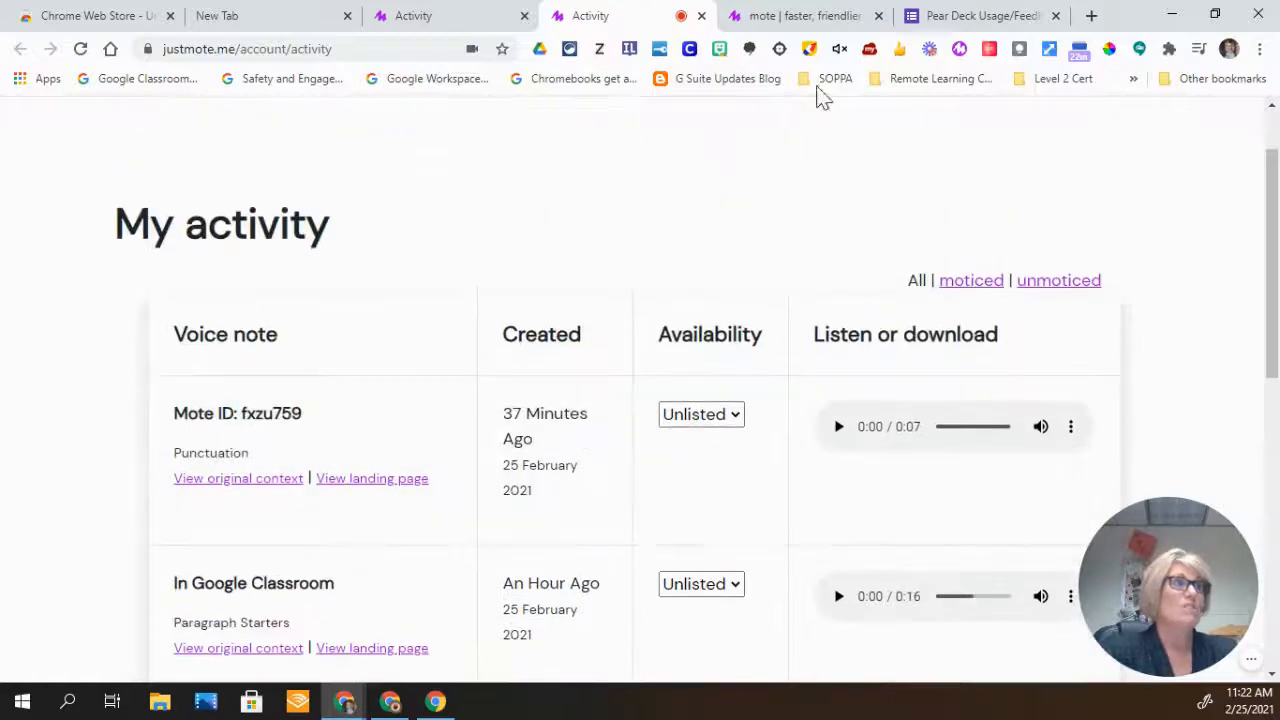
- Replace the 10:07 am mote's transcript with 'Information' and save it
{"action": "left_click", "coordinate": [959, 48]}
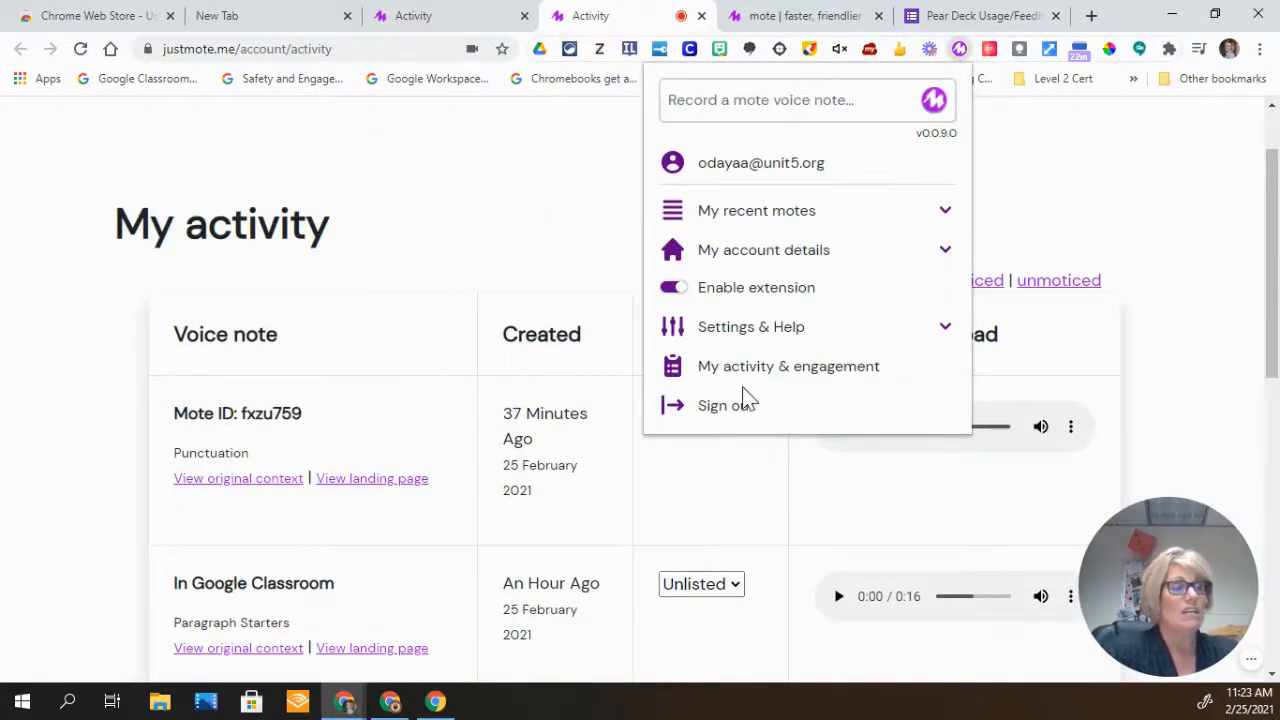
{"action": "left_click", "coordinate": [740, 214]}
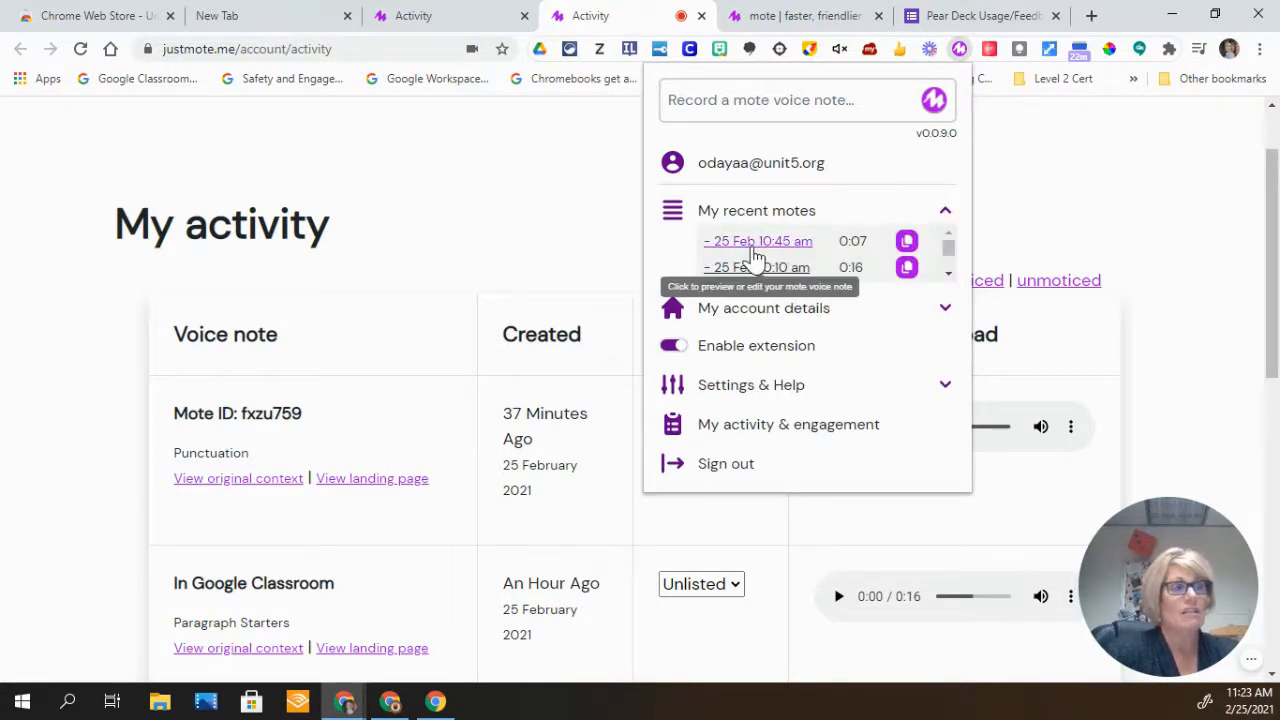
{"action": "scroll", "coordinate": [745, 262], "scroll_direction": "down", "scroll_amount": 2}
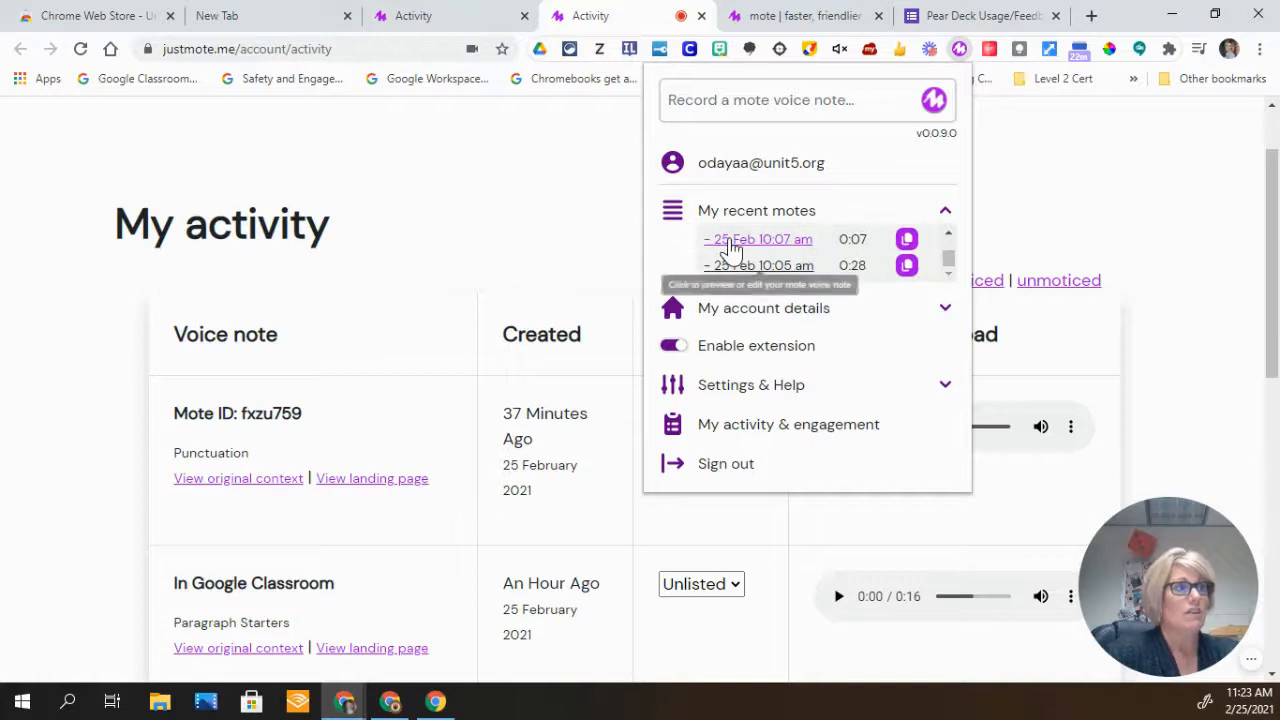
{"action": "left_click", "coordinate": [733, 244]}
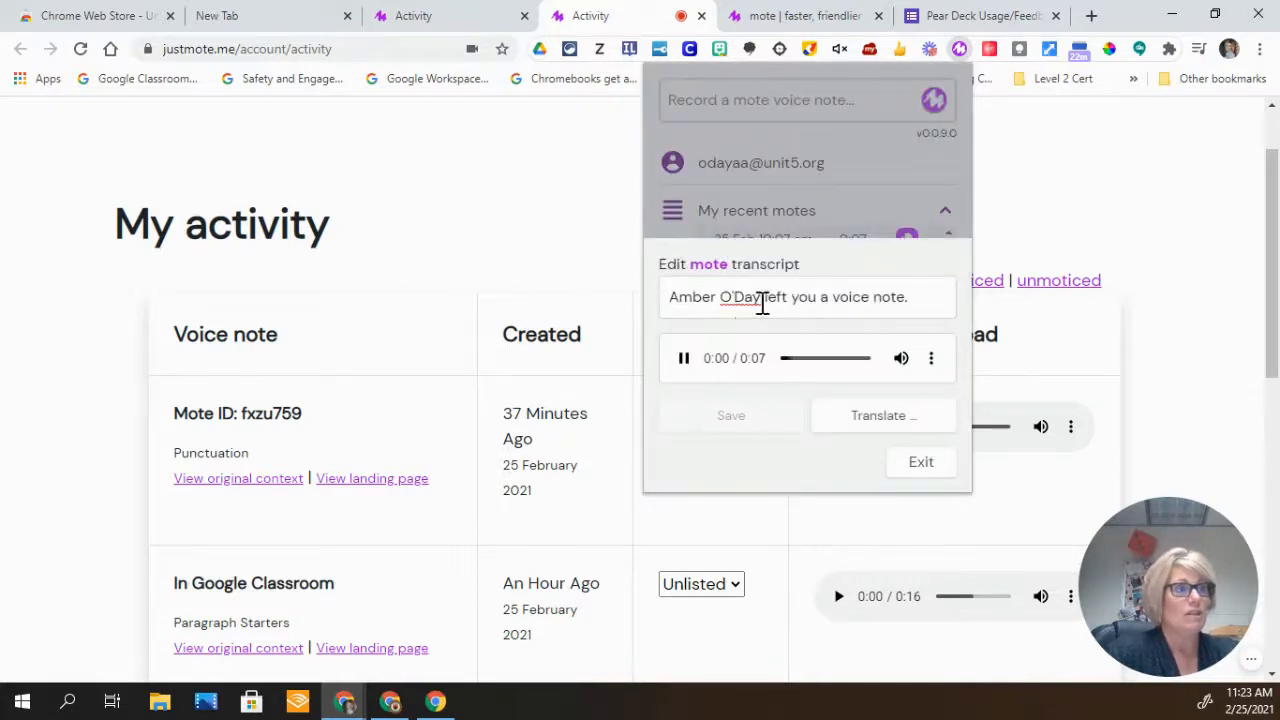
{"action": "left_click", "coordinate": [685, 360]}
{"action": "triple_click", "coordinate": [700, 297]}
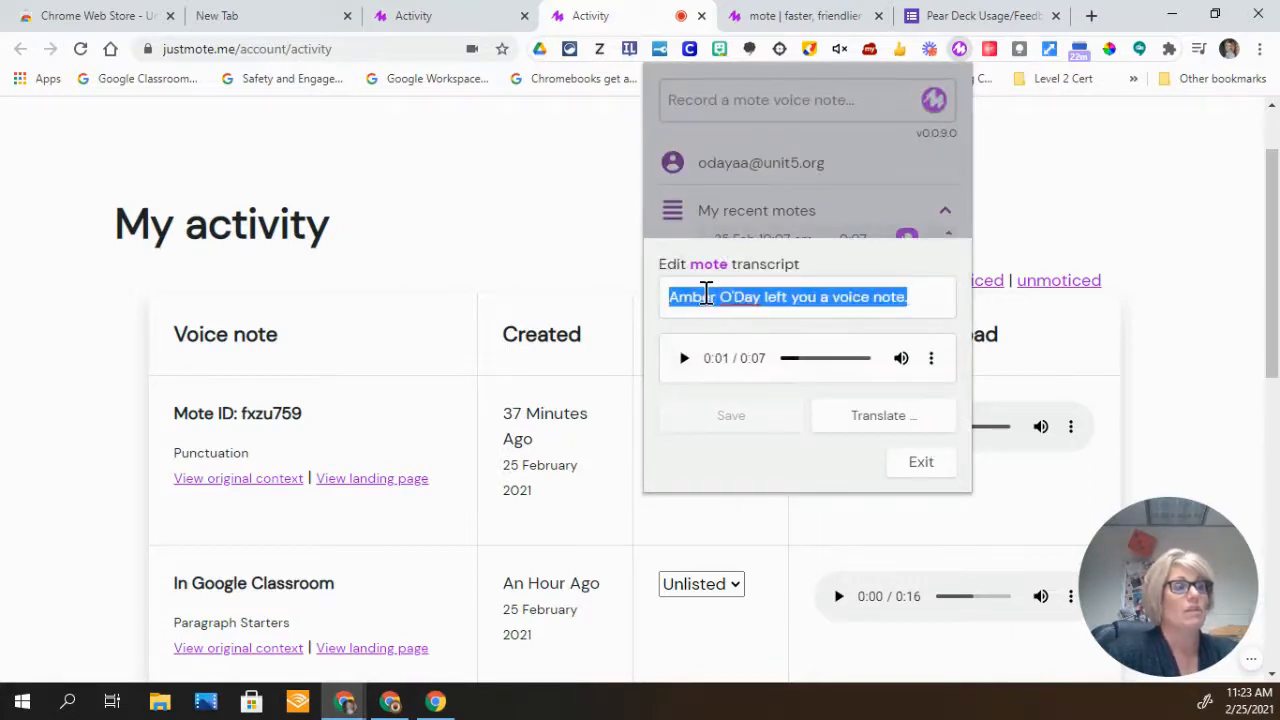
{"action": "type", "text": "Information"}
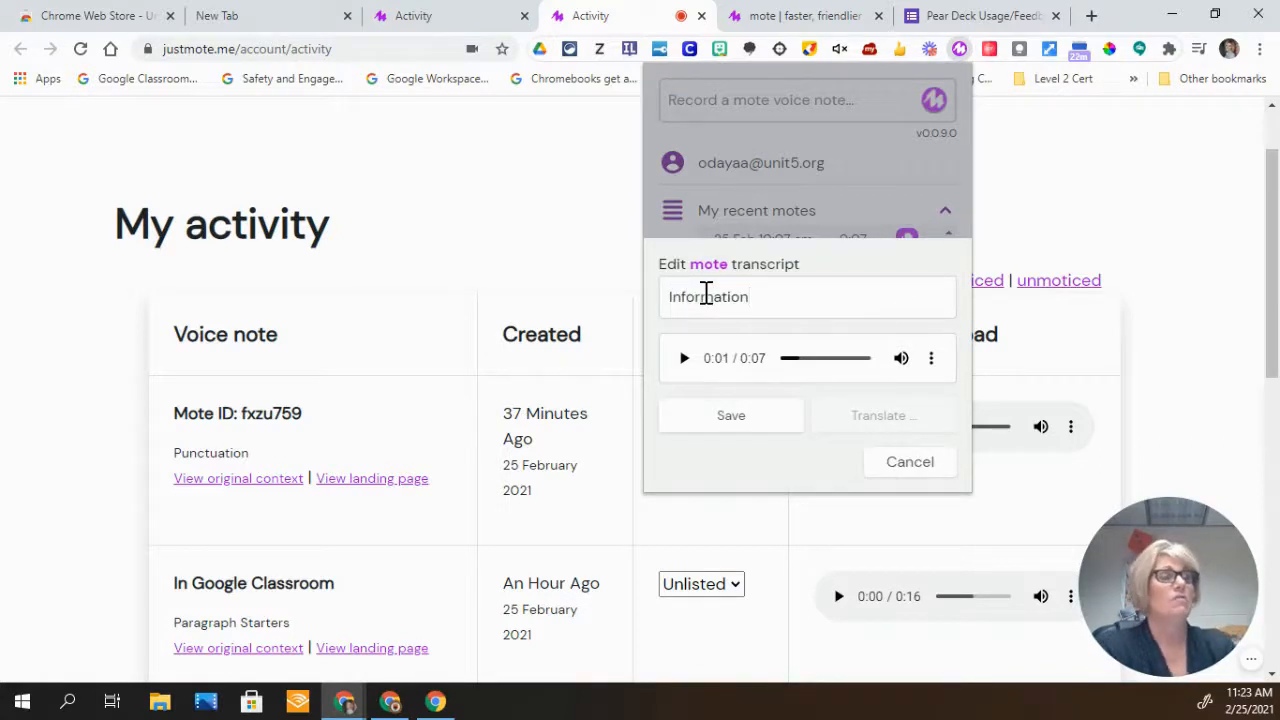
{"action": "left_click", "coordinate": [708, 420]}
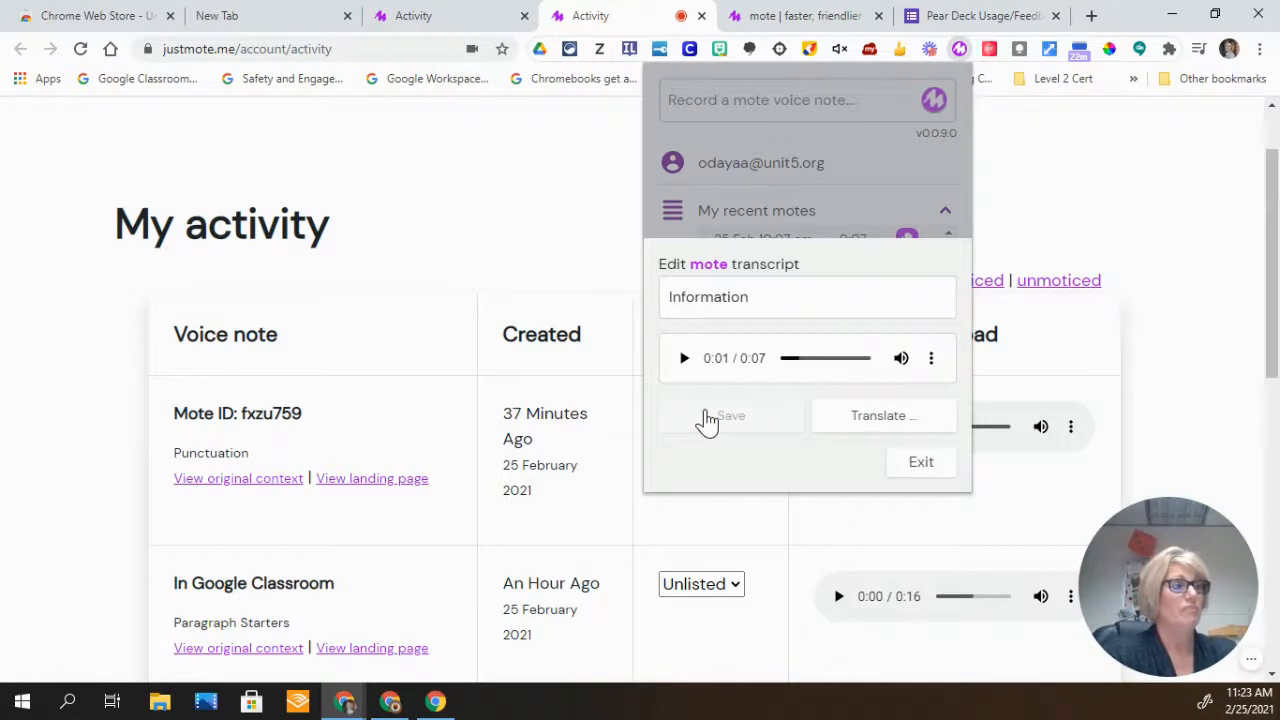
{"action": "left_click", "coordinate": [922, 463]}
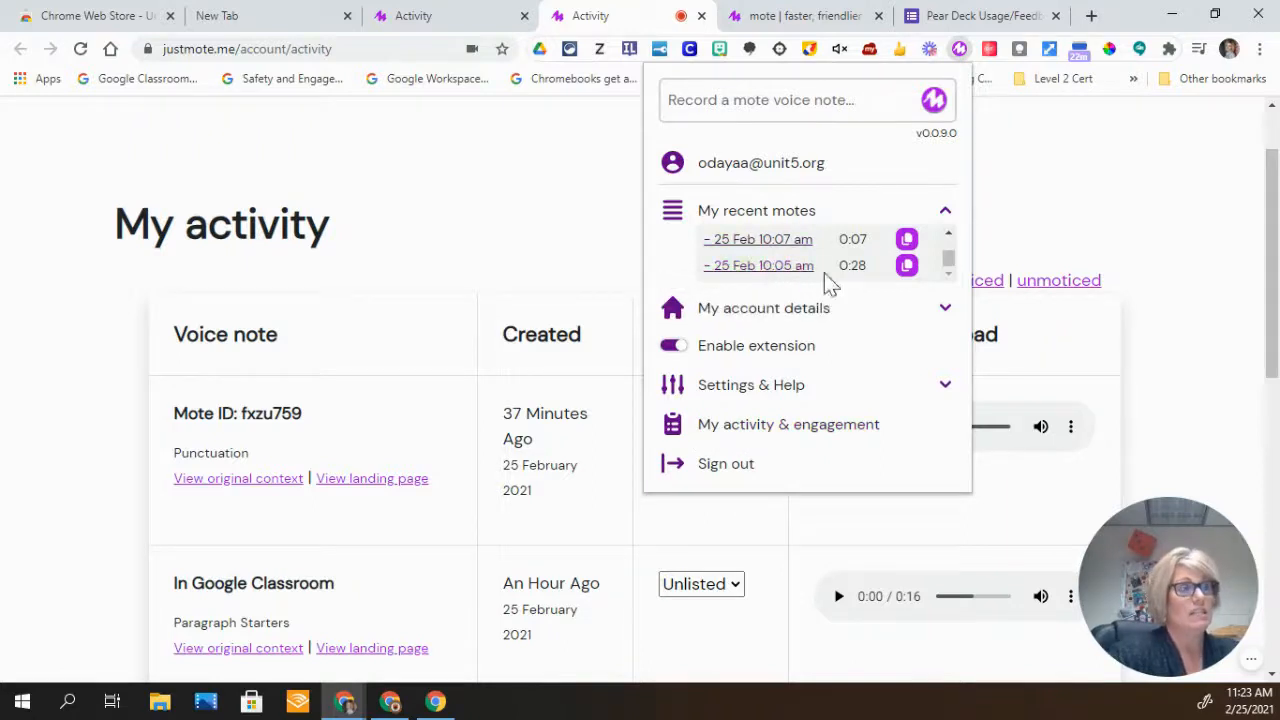
- Review the 10:05 am and 10:07 am transcripts, then copy the 10:07 am mote's link
{"action": "left_click", "coordinate": [780, 266]}
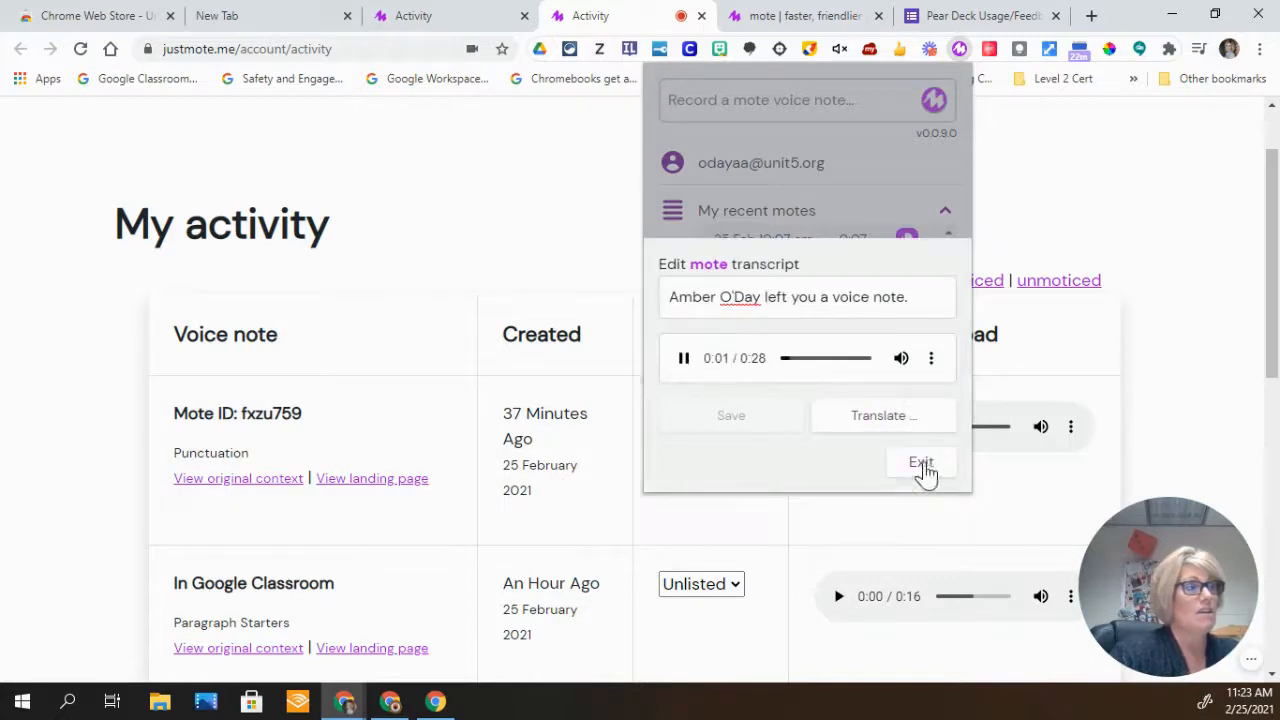
{"action": "left_click", "coordinate": [921, 464]}
{"action": "left_click", "coordinate": [752, 240]}
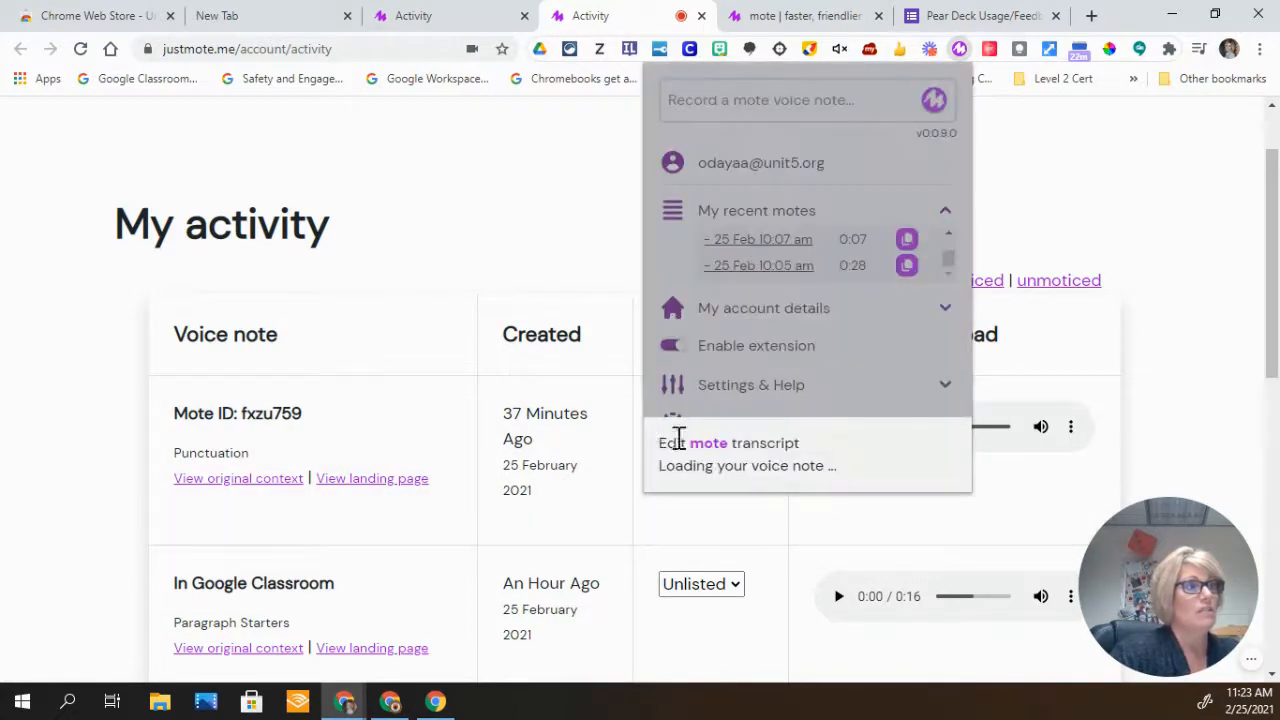
{"action": "left_click", "coordinate": [918, 462]}
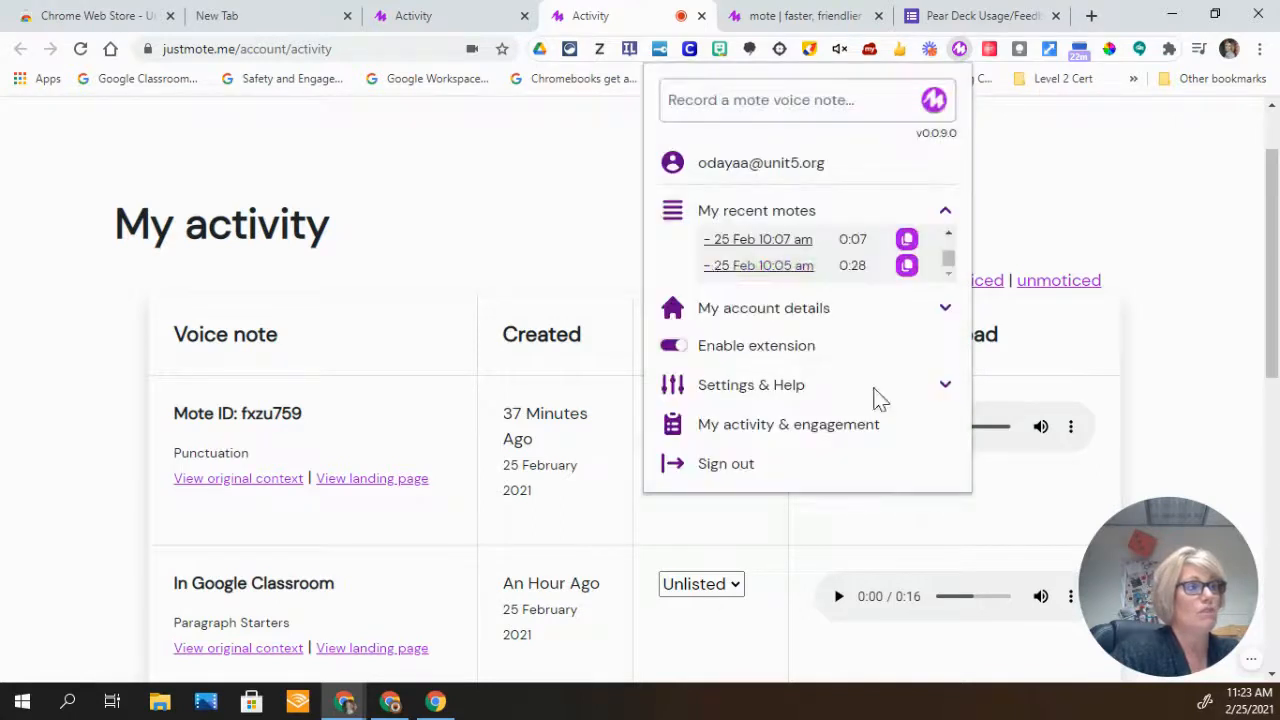
{"action": "left_click", "coordinate": [907, 241]}
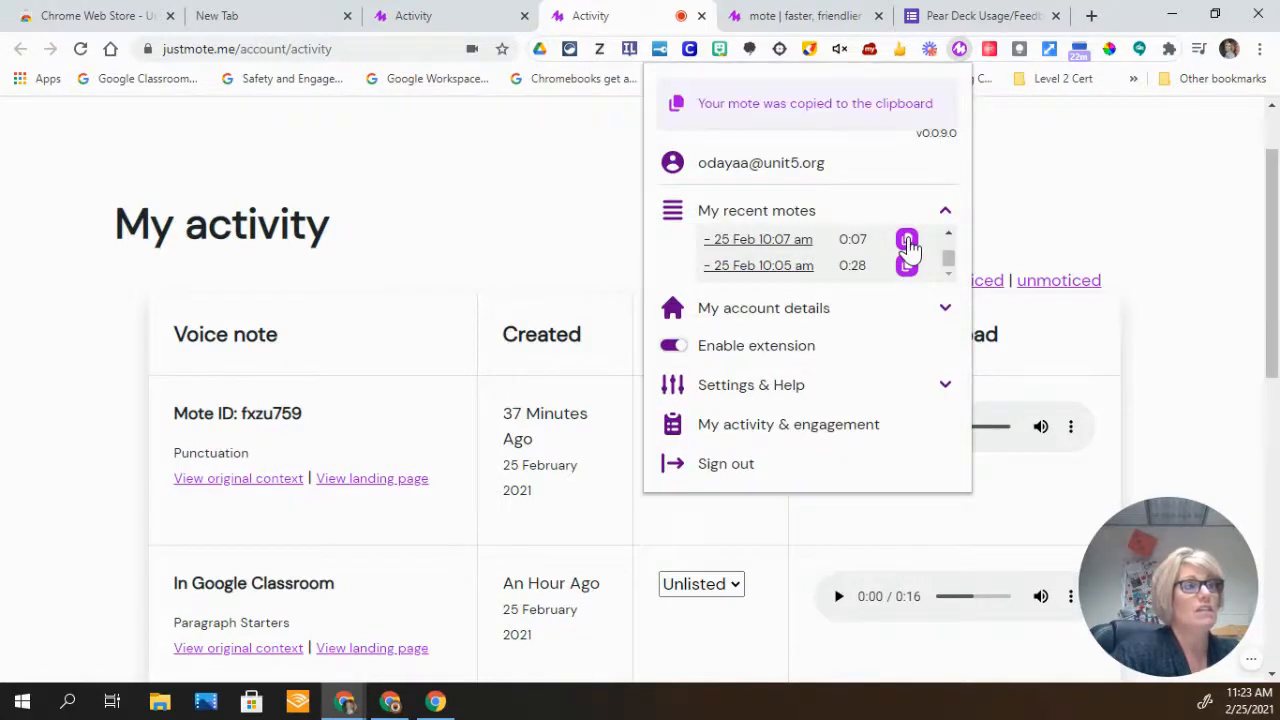